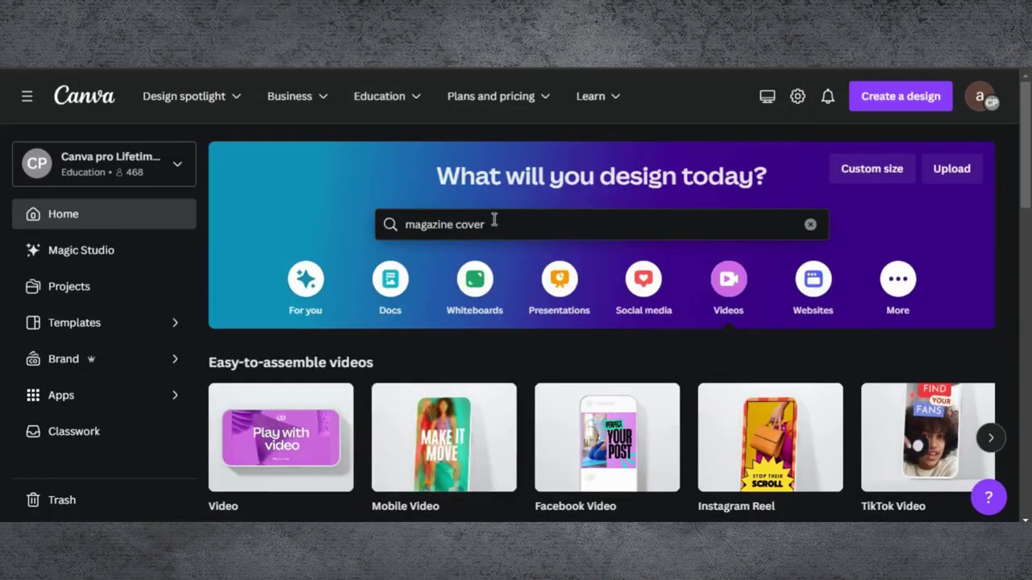
Step: Search the templates for "magazine cover" and create a blank design of that type
left_click(493, 223)
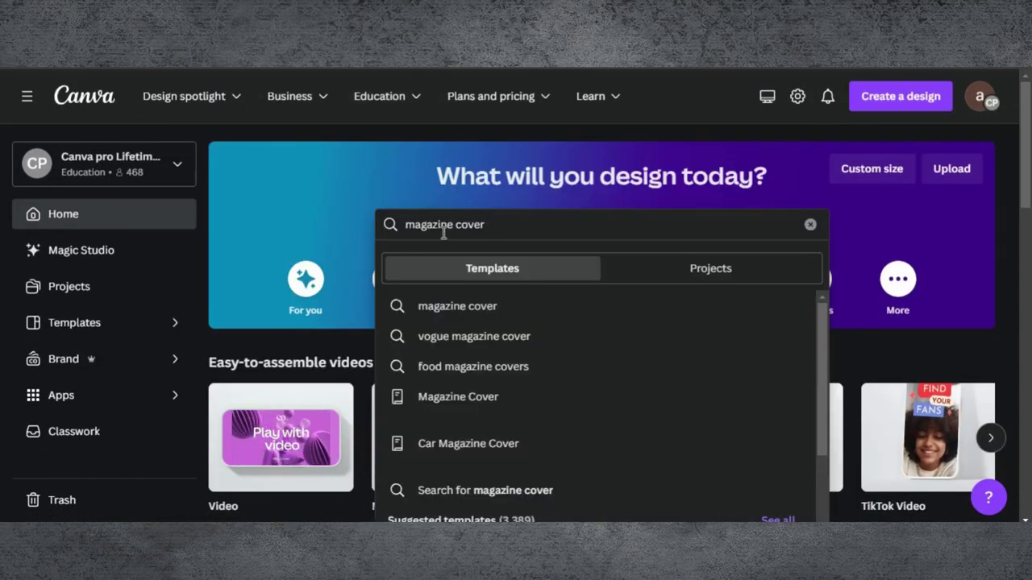
key("Return")
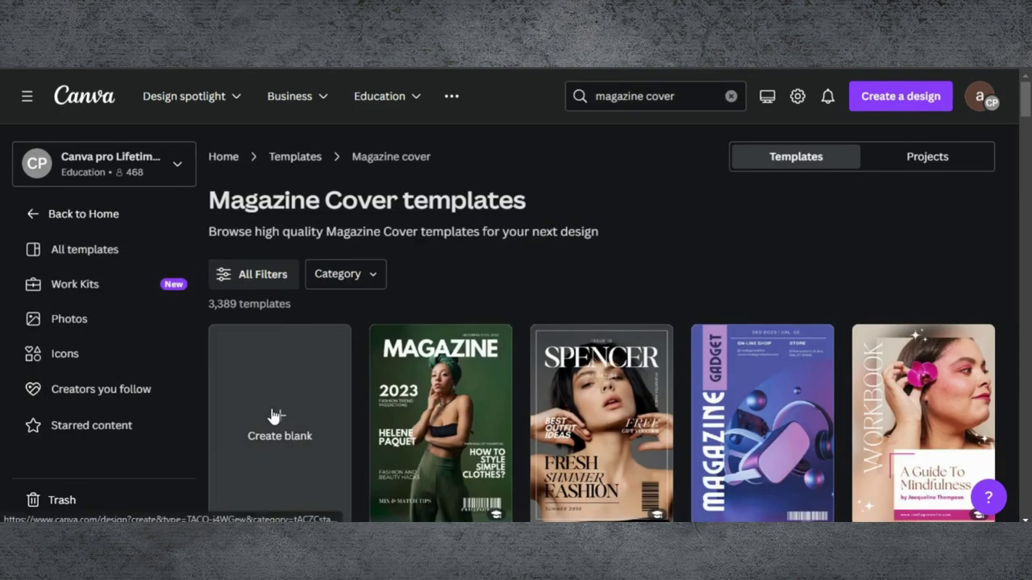
left_click(284, 417)
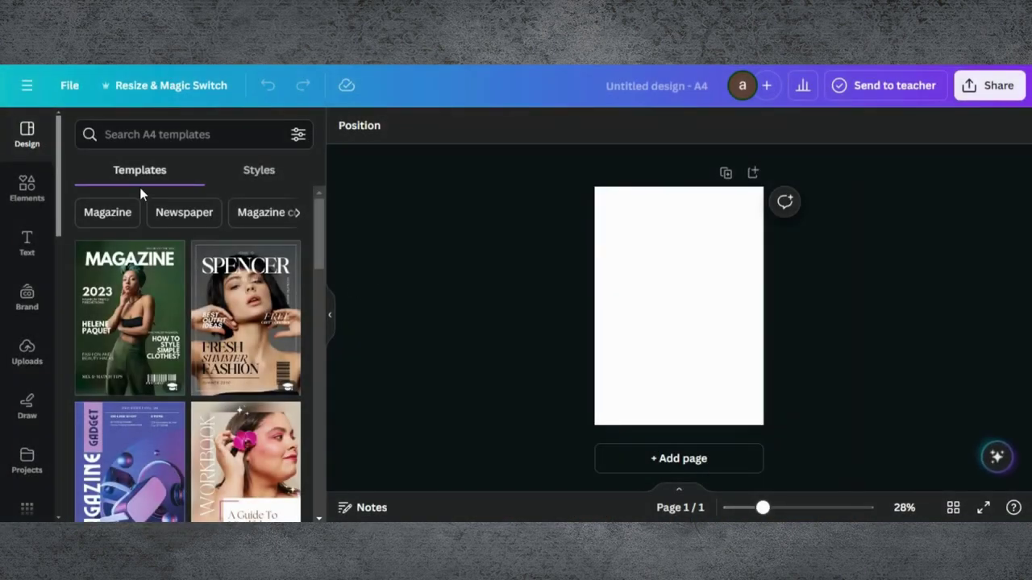
Step: Add the recently used photo of the woman in the red suit to the page and remove its background
left_click(28, 187)
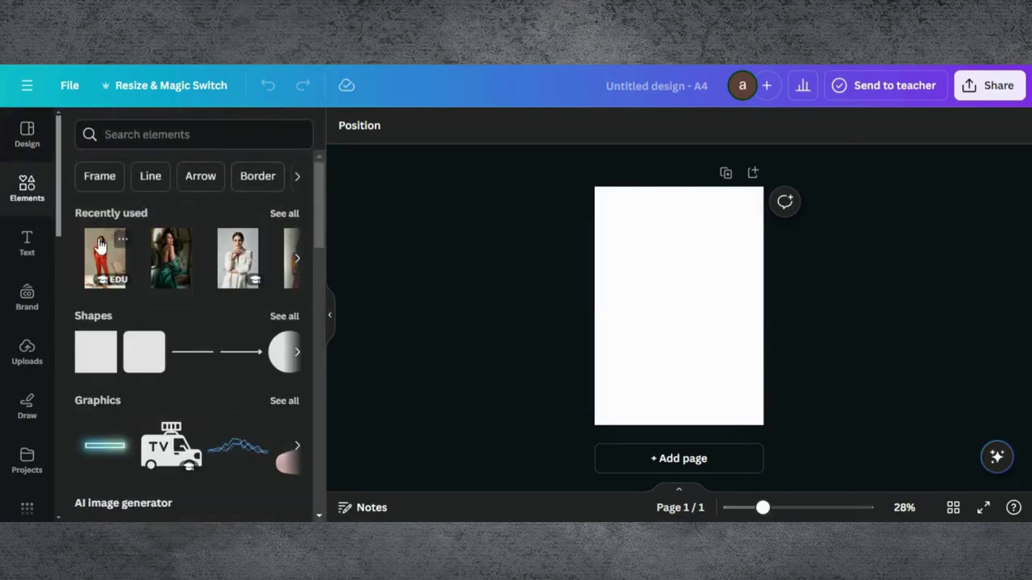
left_click(102, 255)
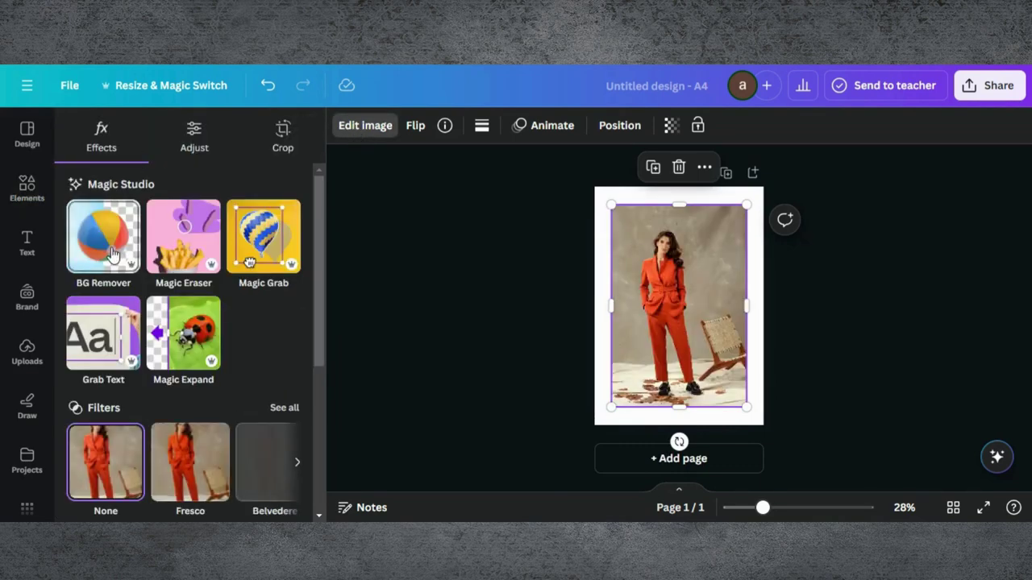
left_click(103, 237)
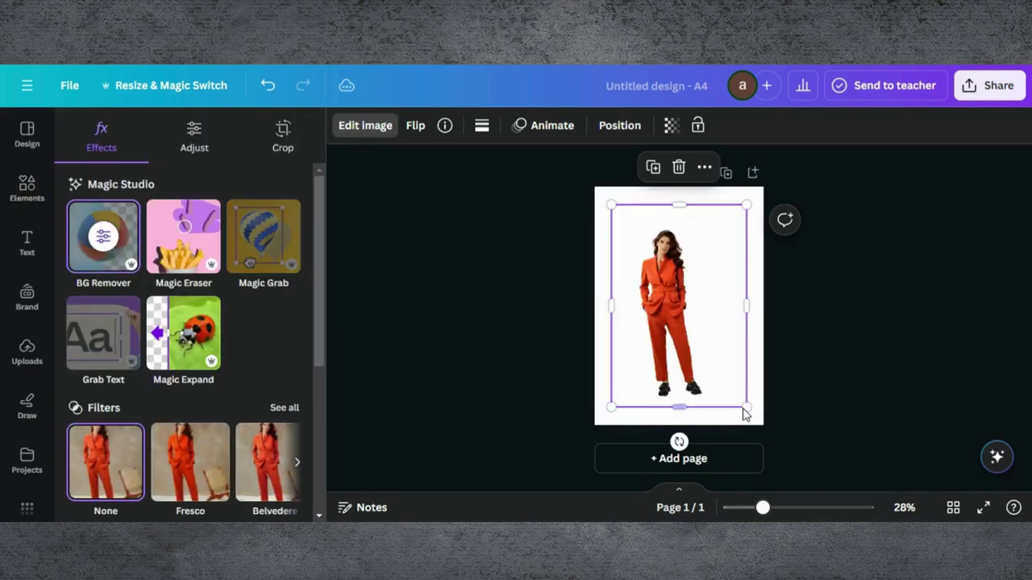
Step: Enlarge the cut-out photo and position it so the woman fills the page from head to hips
left_click_drag(746, 409, 898, 520)
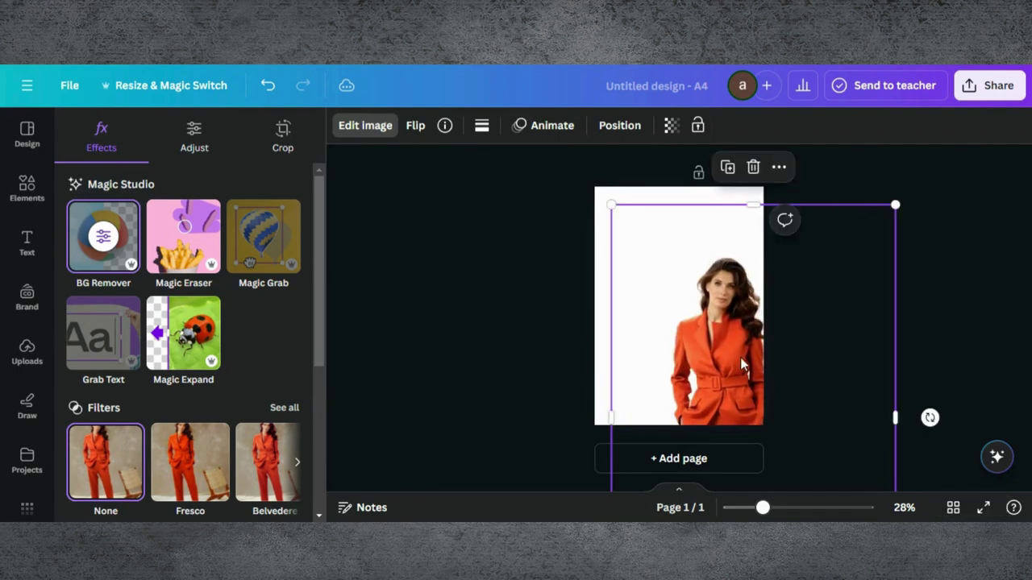
left_click_drag(740, 357, 695, 297)
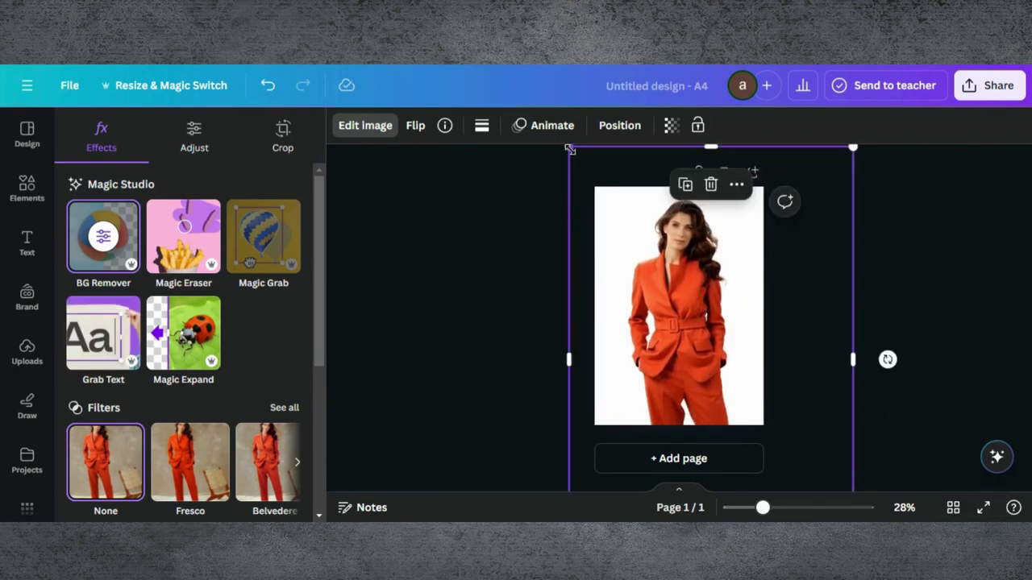
left_click_drag(570, 149, 505, 121)
left_click_drag(629, 244, 658, 309)
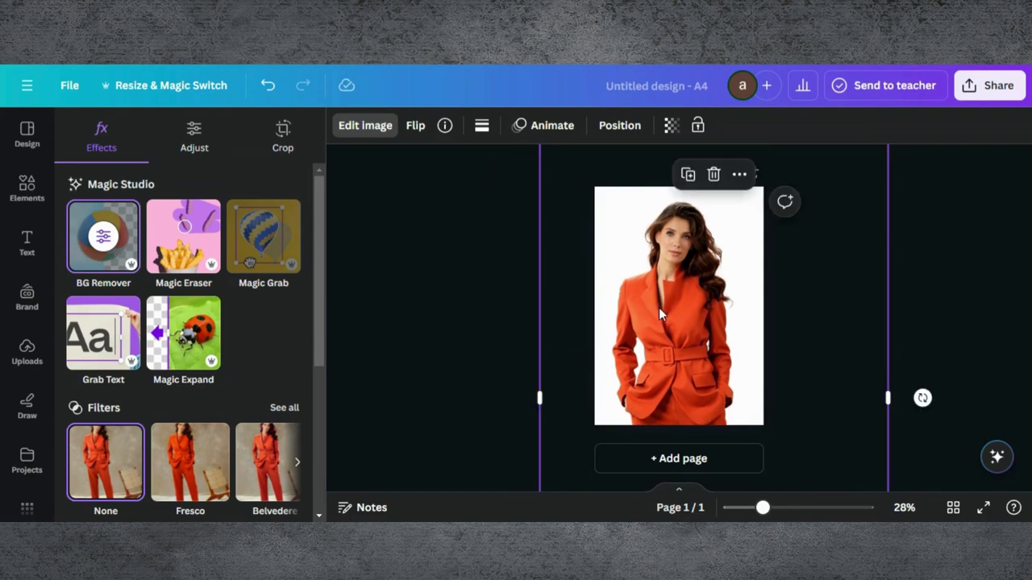
Step: Crop the photo's empty margins on all four sides close to the woman and align it with the page's lower edge
left_click_drag(552, 399, 624, 398)
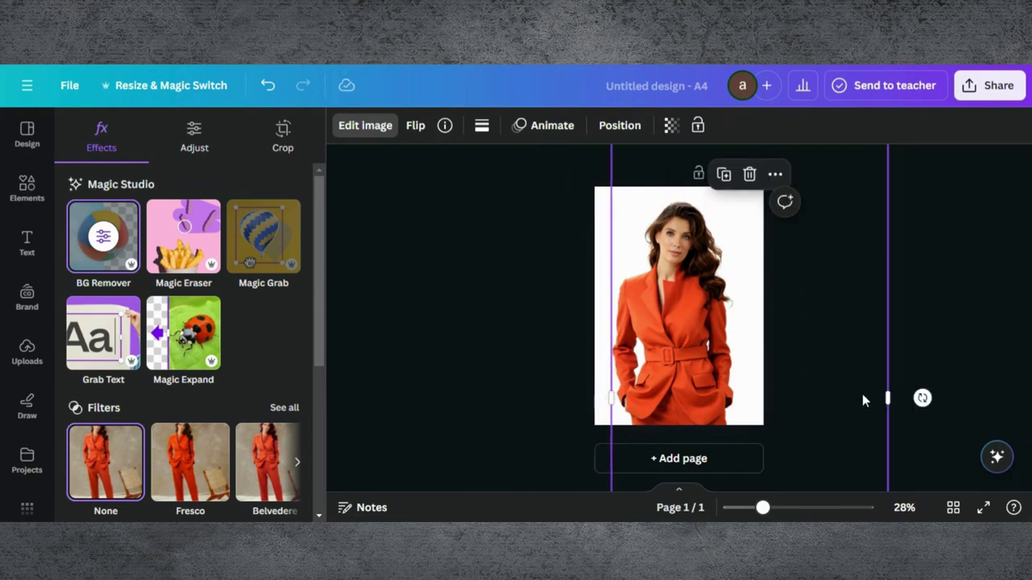
left_click_drag(883, 395, 732, 368)
scroll(717, 366, "down", 3)
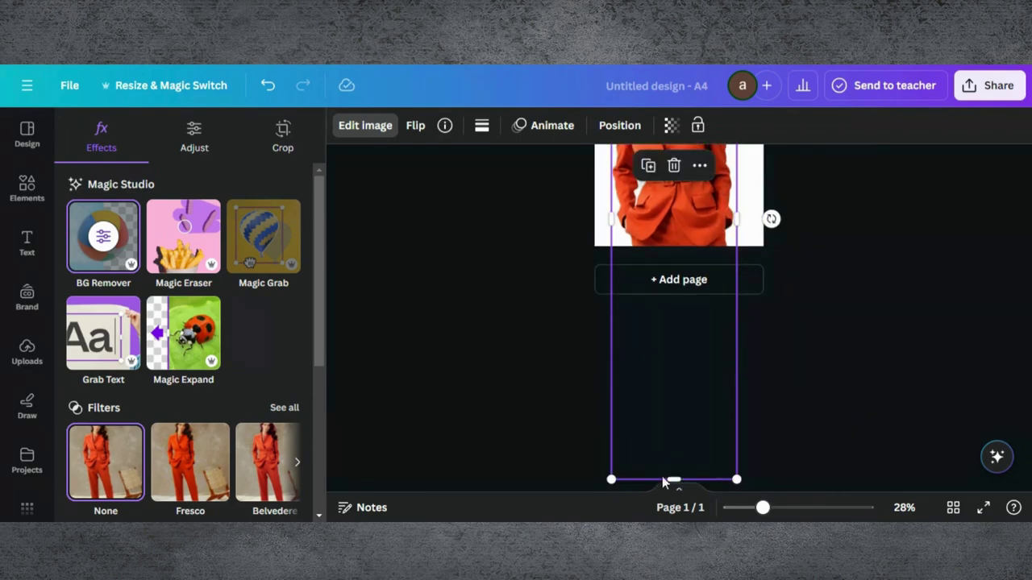
left_click_drag(670, 480, 656, 425)
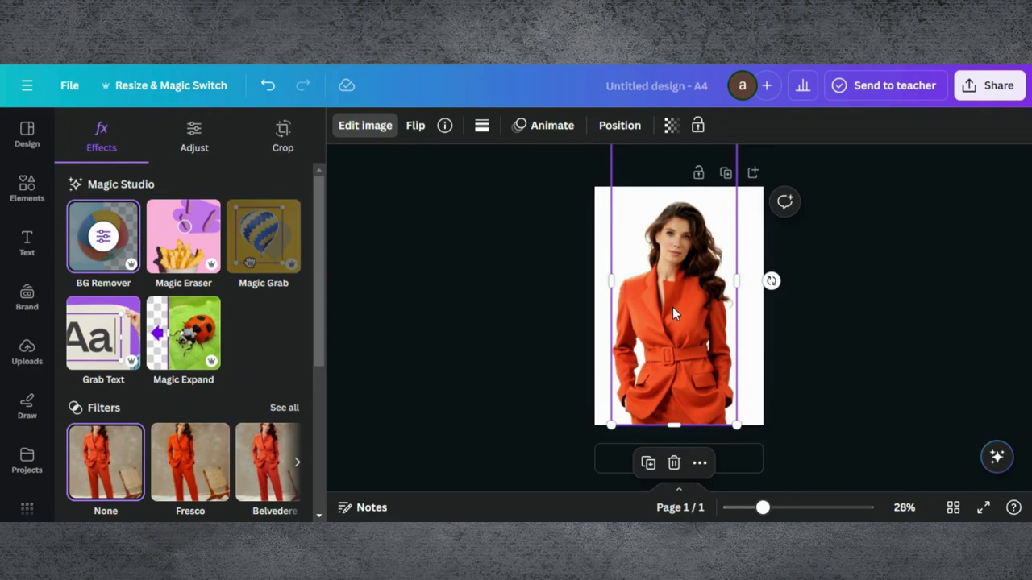
left_click_drag(672, 307, 679, 429)
left_click_drag(678, 262, 672, 223)
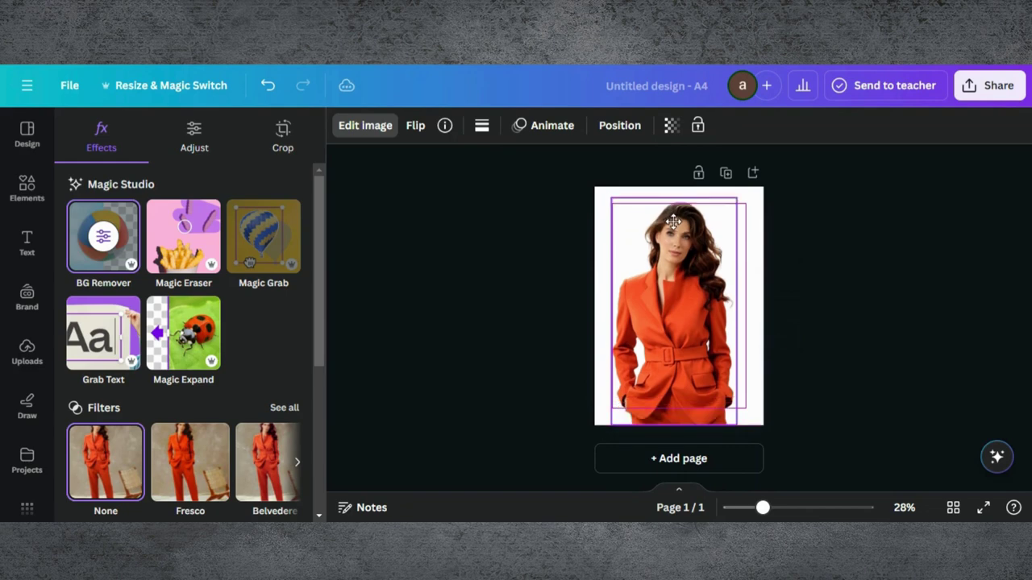
Step: Fill the page background with the red-to-orange default gradient and set its style to radial
left_click(596, 202)
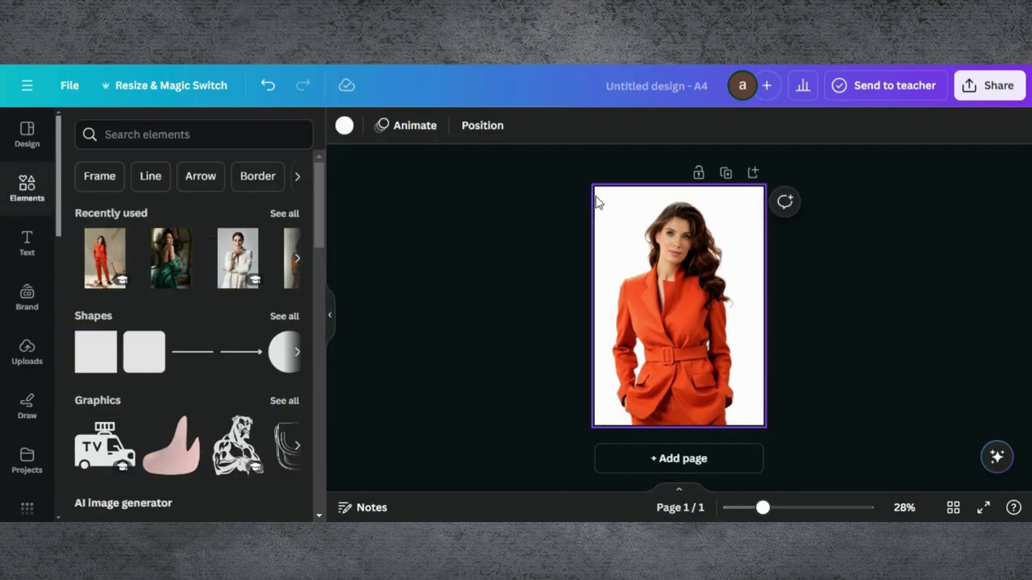
left_click(344, 127)
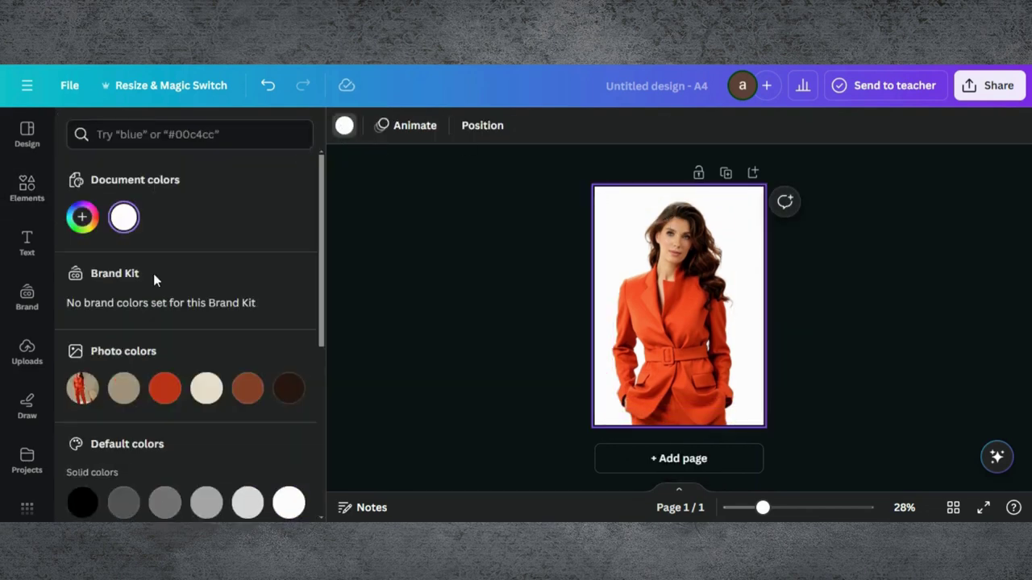
scroll(154, 274, "down", 5)
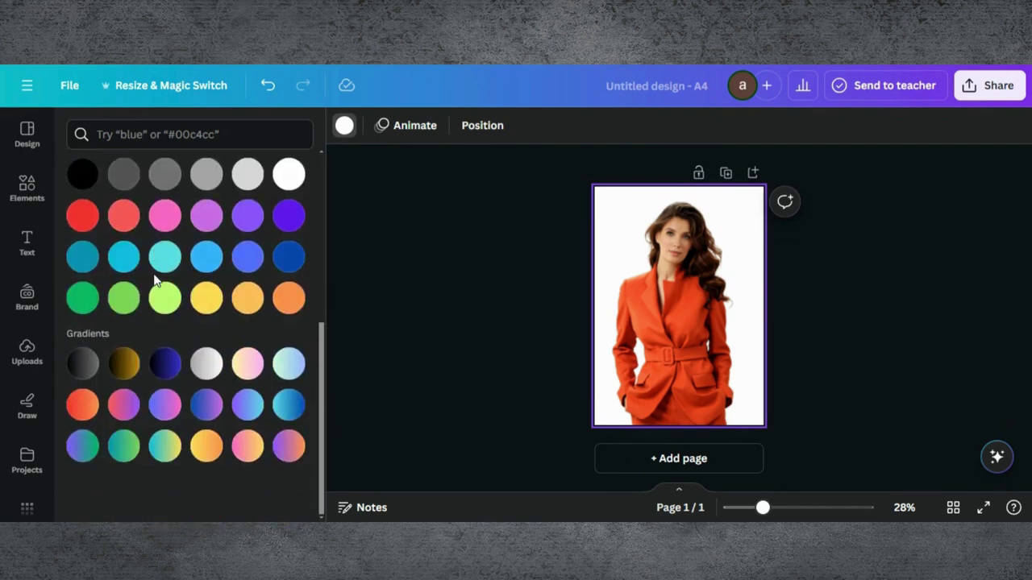
left_click(83, 405)
scroll(164, 319, "up", 5)
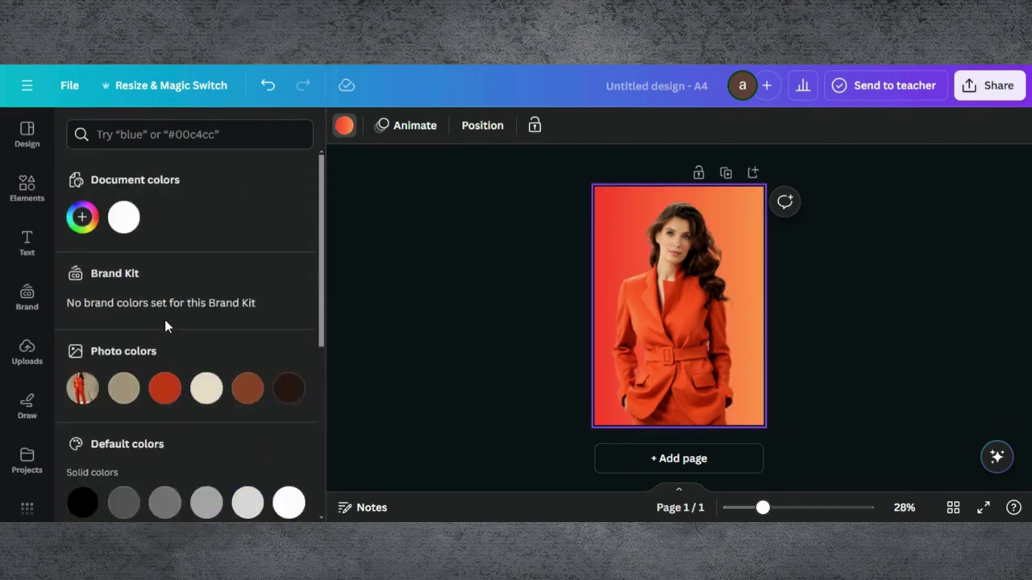
left_click(84, 218)
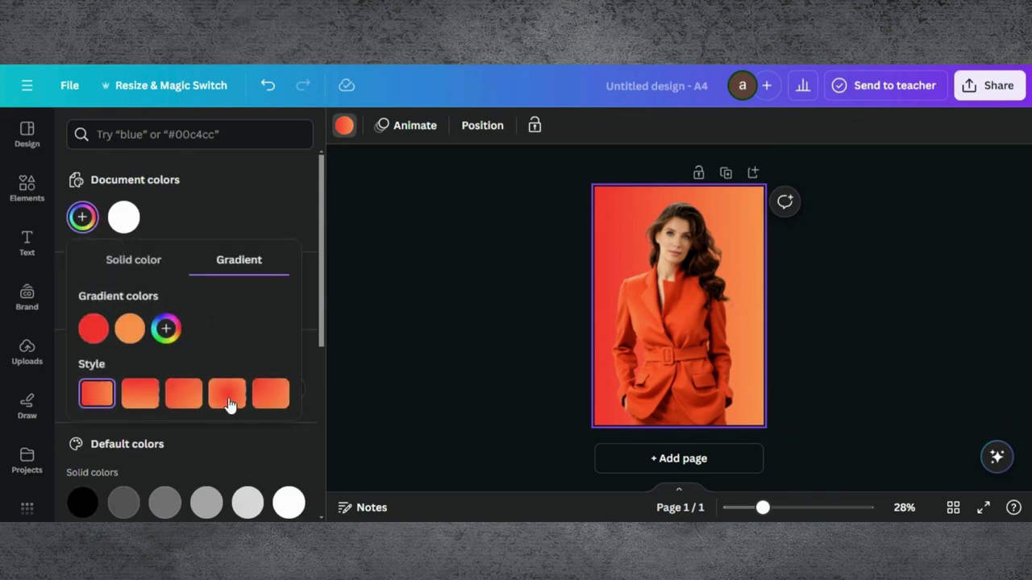
left_click(227, 395)
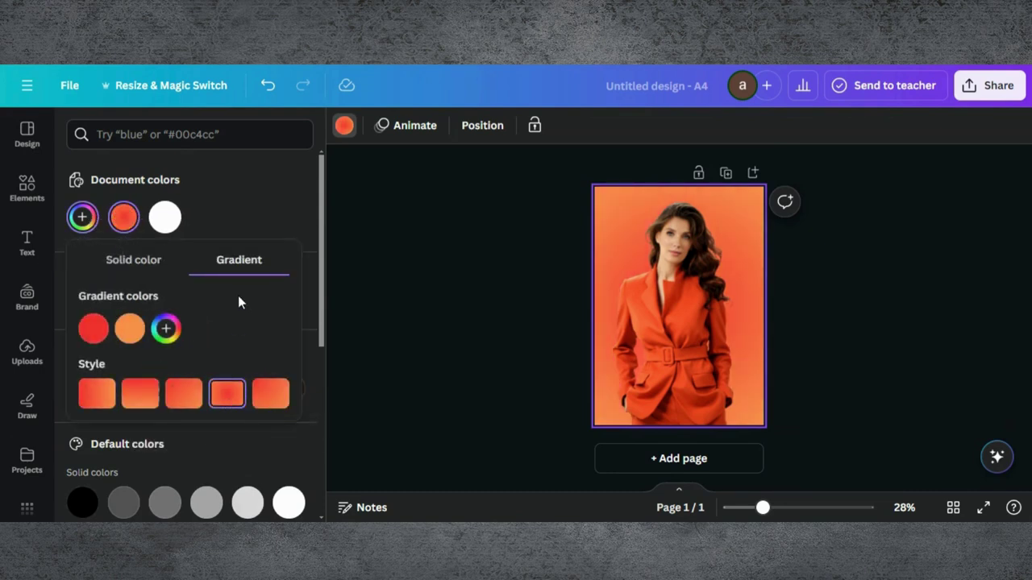
Step: Change the background gradient's red to #D42525 and its orange to #EB7B37
left_click(129, 331)
left_click_drag(253, 156, 247, 152)
left_click(91, 329)
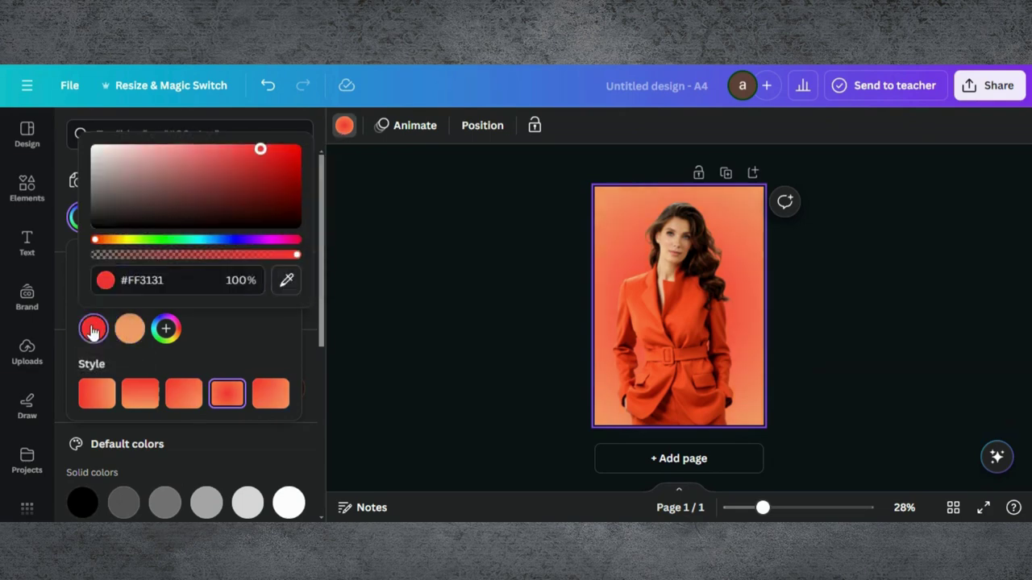
left_click_drag(237, 231, 264, 159)
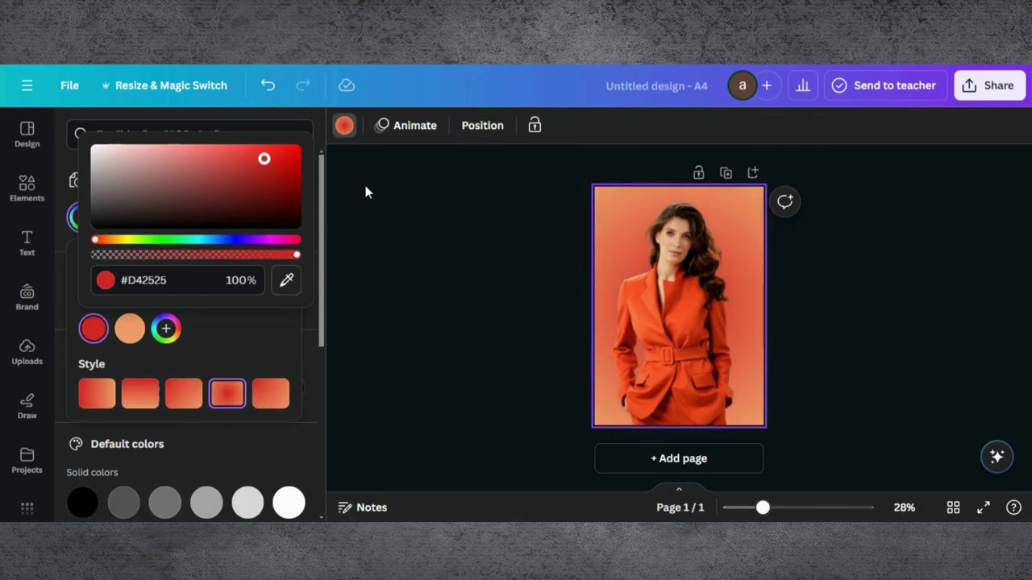
left_click(129, 328)
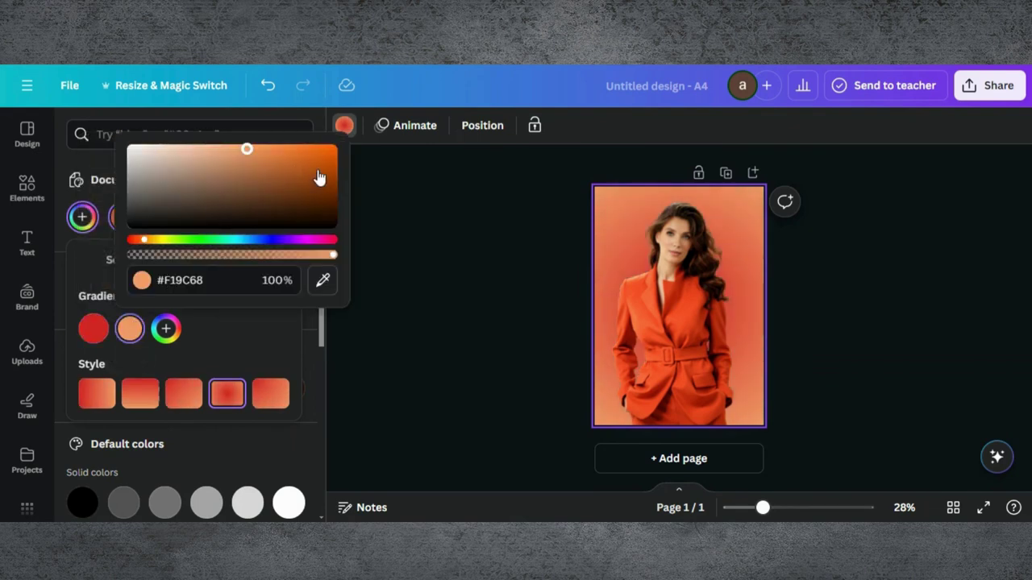
left_click(318, 175)
left_click_drag(309, 161, 288, 158)
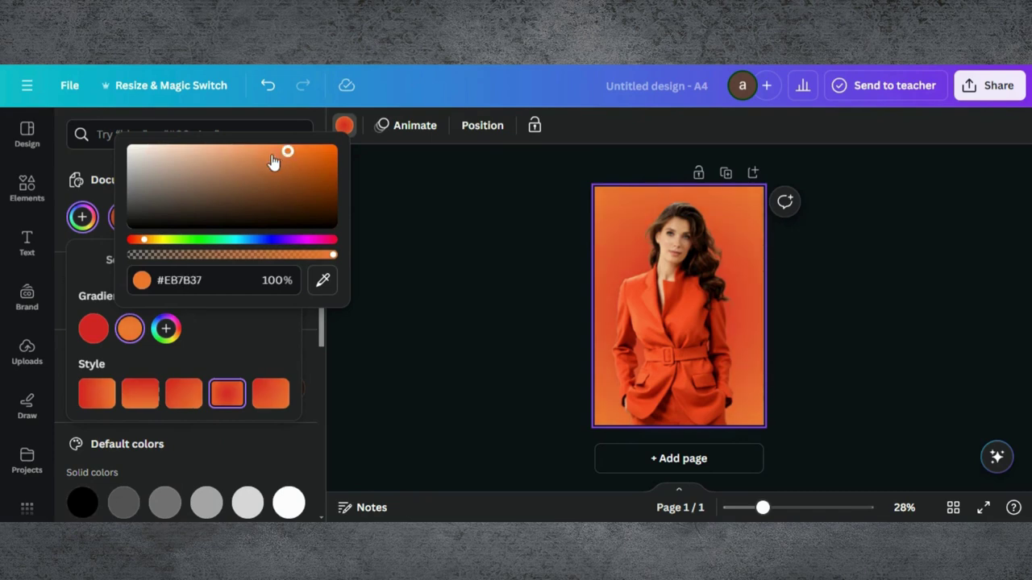
left_click(437, 223)
left_click(437, 222)
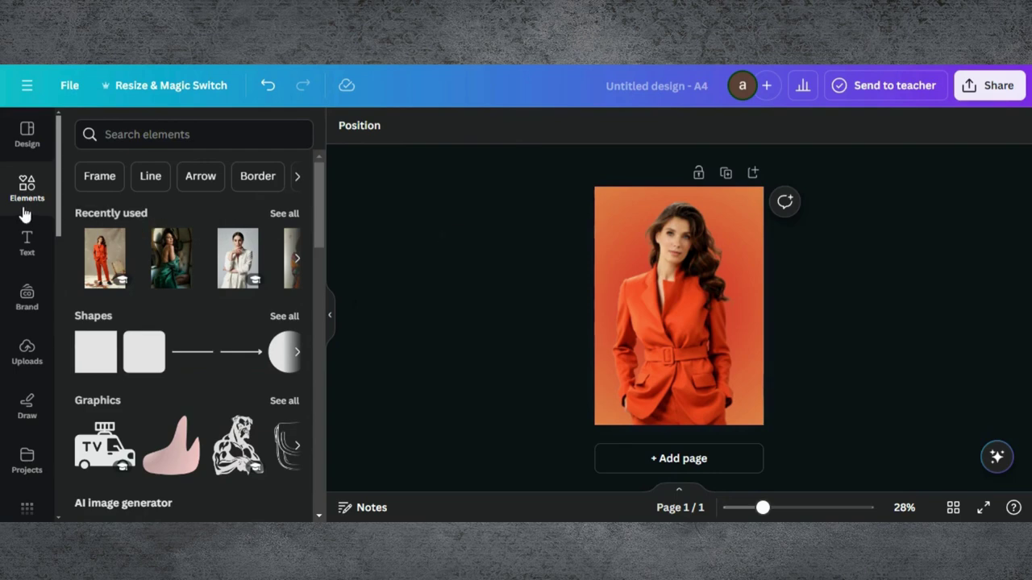
Step: Add a heading to the page with the text "VOGUE"
left_click(28, 240)
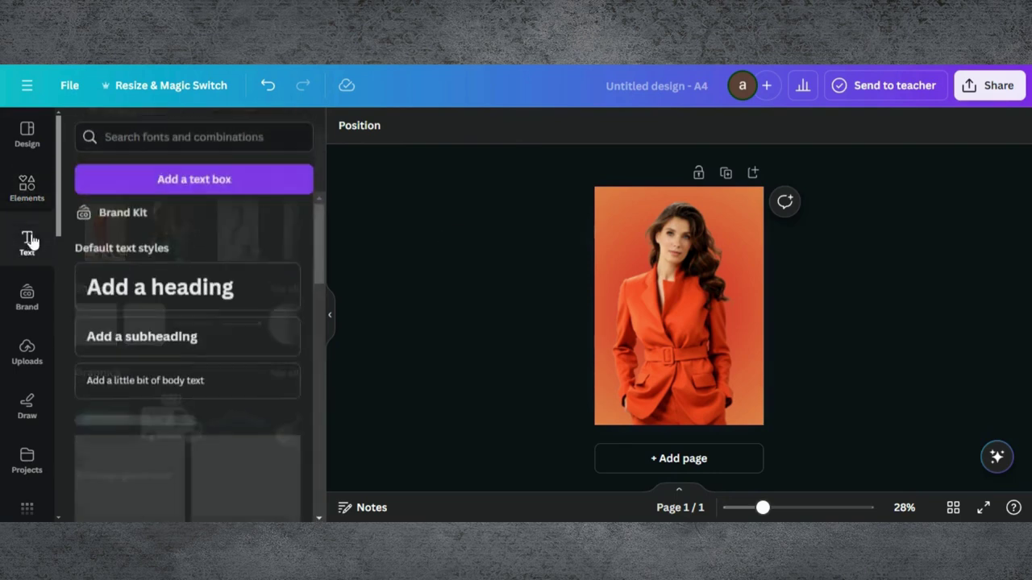
left_click(145, 284)
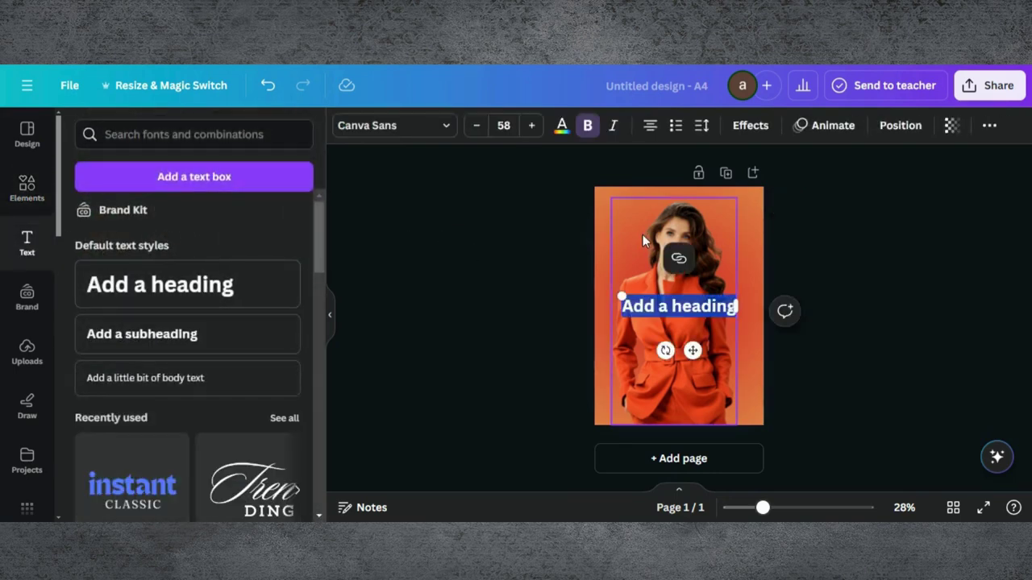
type("VOGUE")
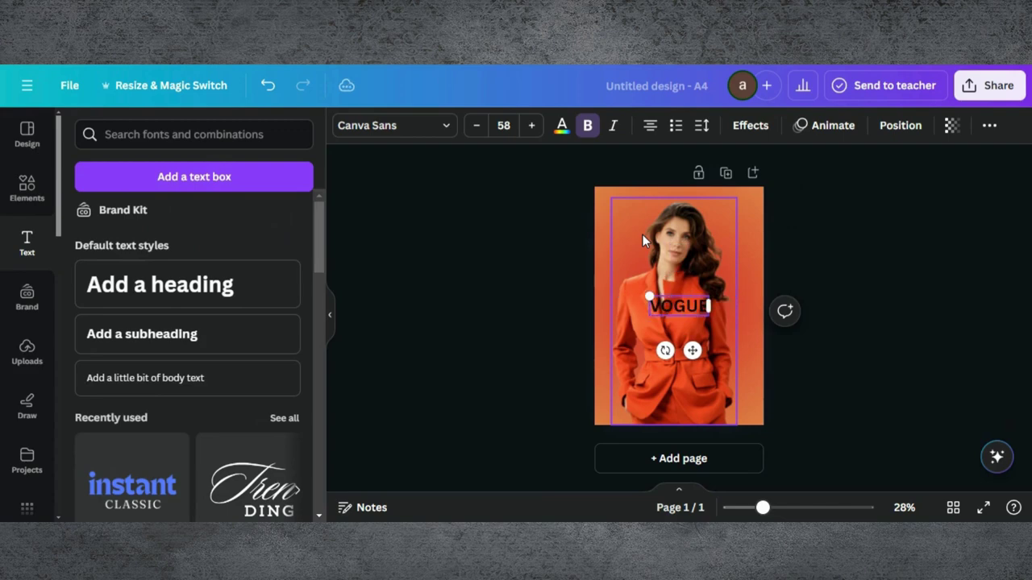
left_click(530, 283)
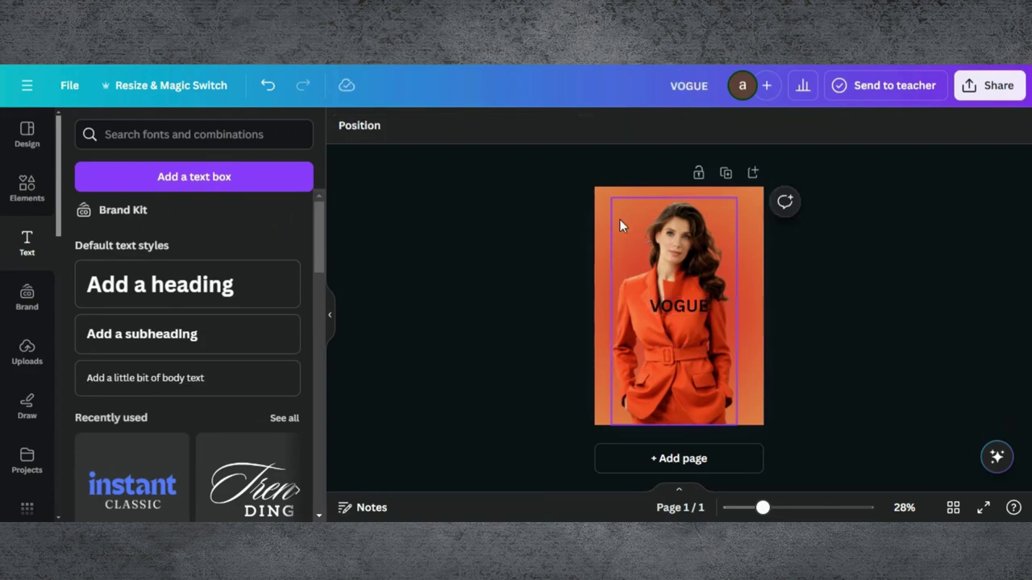
Step: Set the VOGUE heading's font to Abril Fatface and enlarge it to about size 170 across the top of the page
left_click(662, 307)
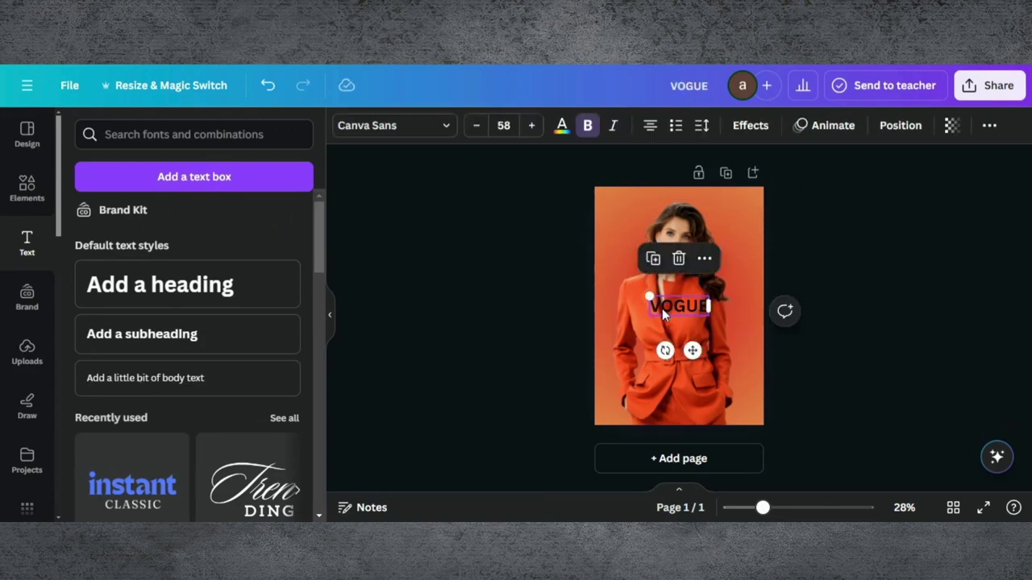
left_click(445, 127)
left_click(224, 170)
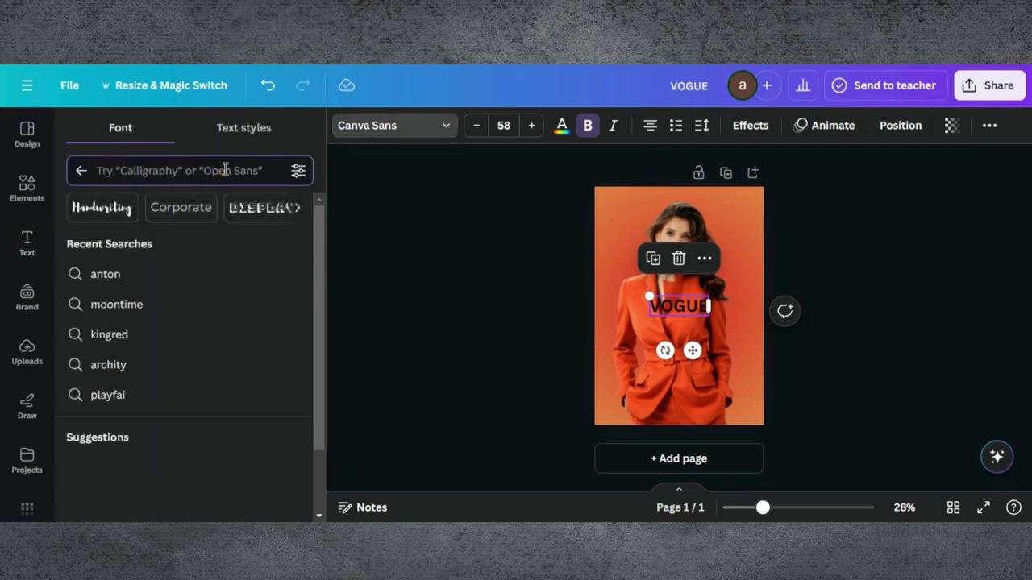
type("abril fa")
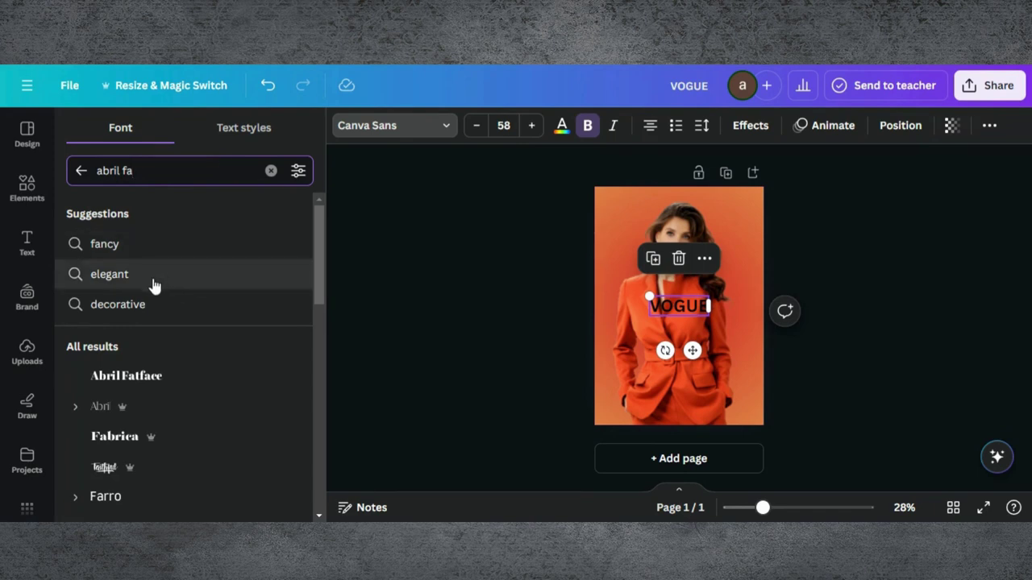
left_click(159, 380)
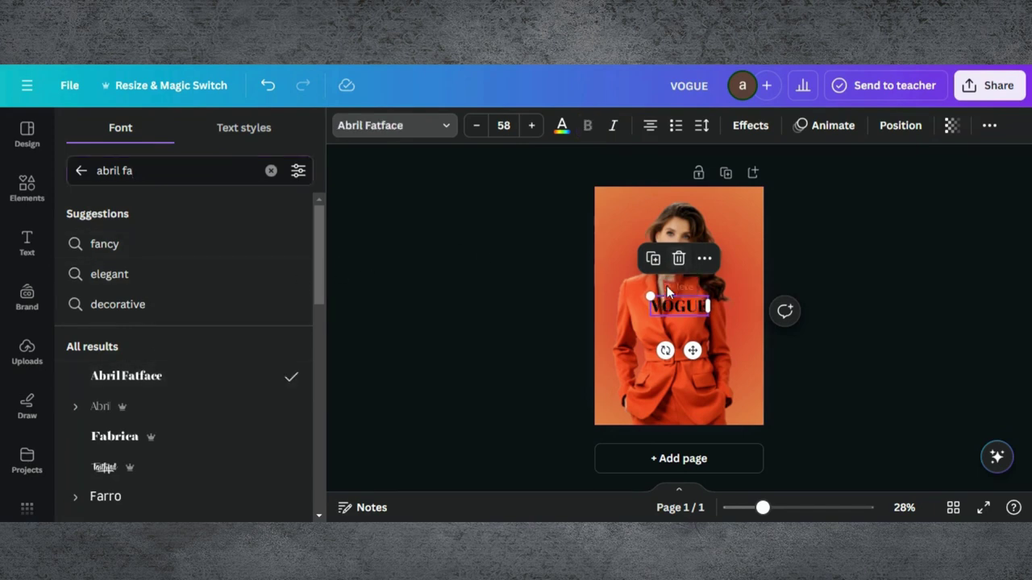
left_click_drag(642, 290, 544, 242)
left_click_drag(673, 266, 697, 212)
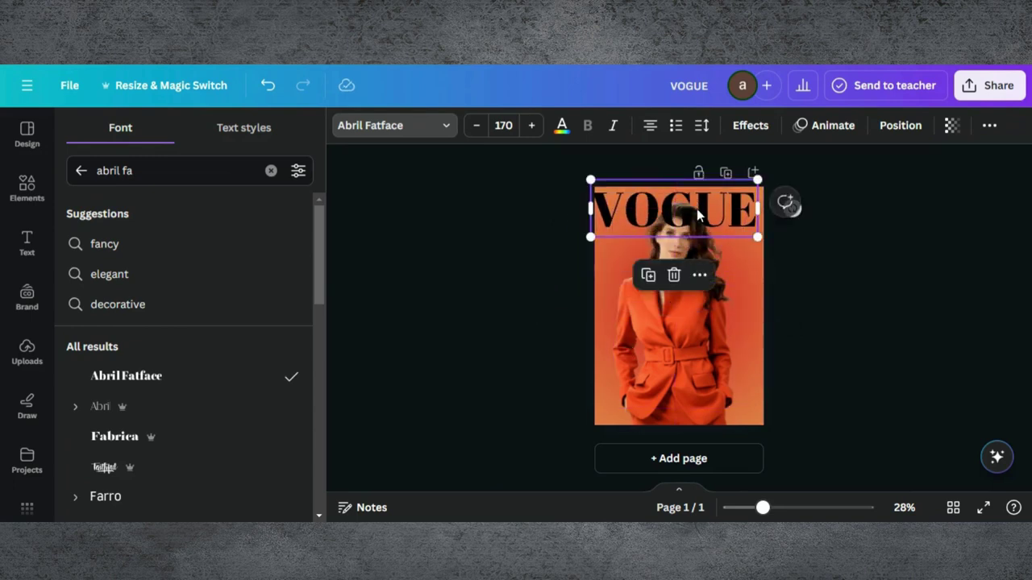
Step: Send the VOGUE heading one layer backward behind the woman and resize it to about 164 across the top of the page
right_click(687, 206)
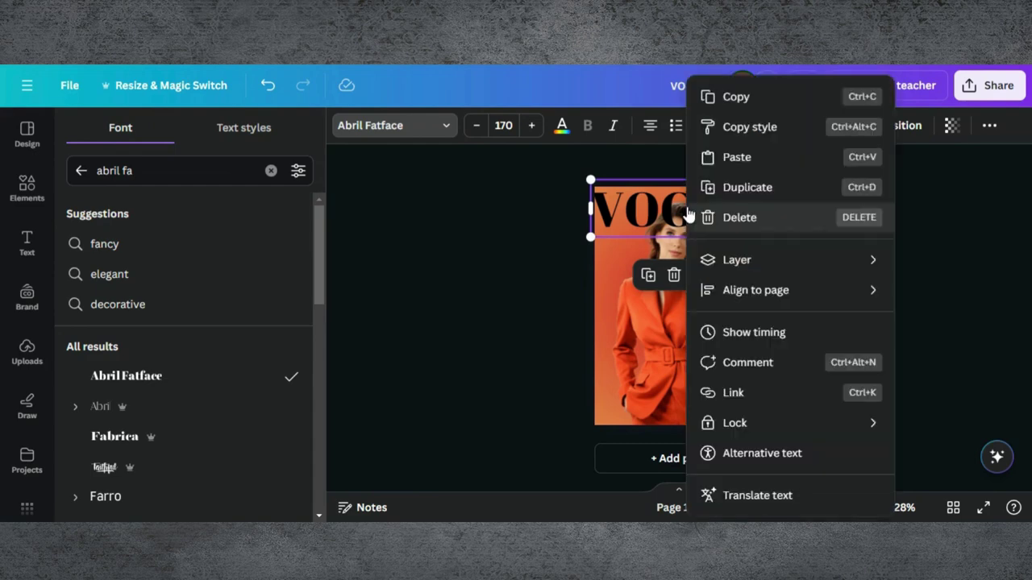
mouse_move(748, 275)
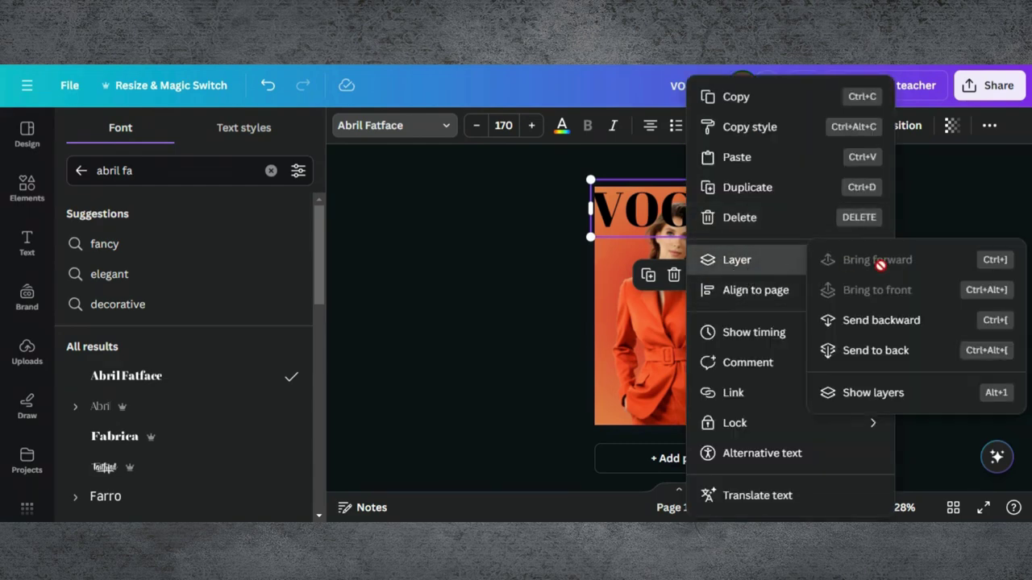
left_click(882, 320)
mouse_move(590, 237)
left_mouse_down()
mouse_move(574, 240)
mouse_move(583, 233)
left_mouse_up()
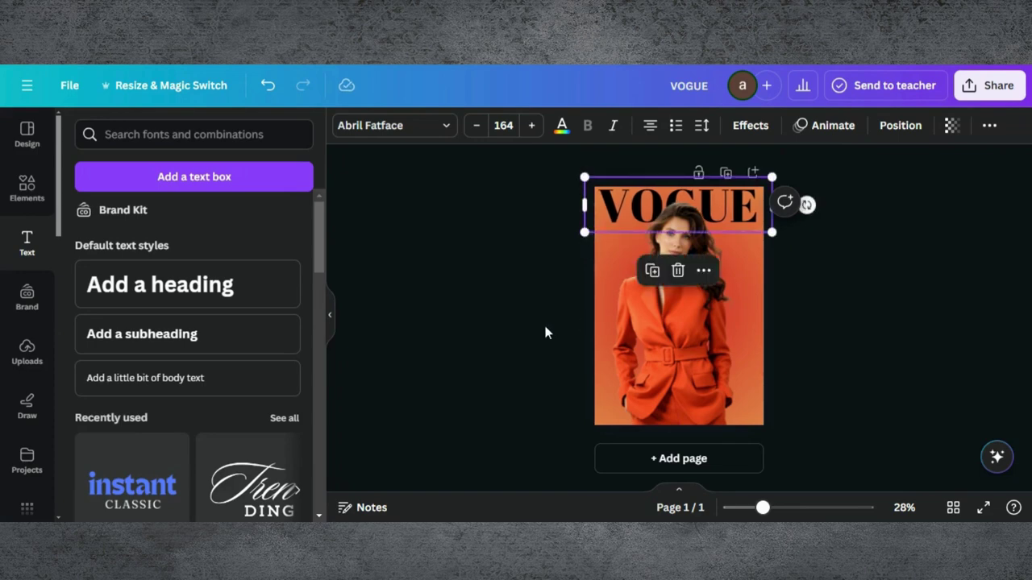
Step: Place a copy of the VOGUE heading over the lower part of the page and change its text to "Fashion"
left_click_drag(652, 224, 655, 390)
double_click(654, 393)
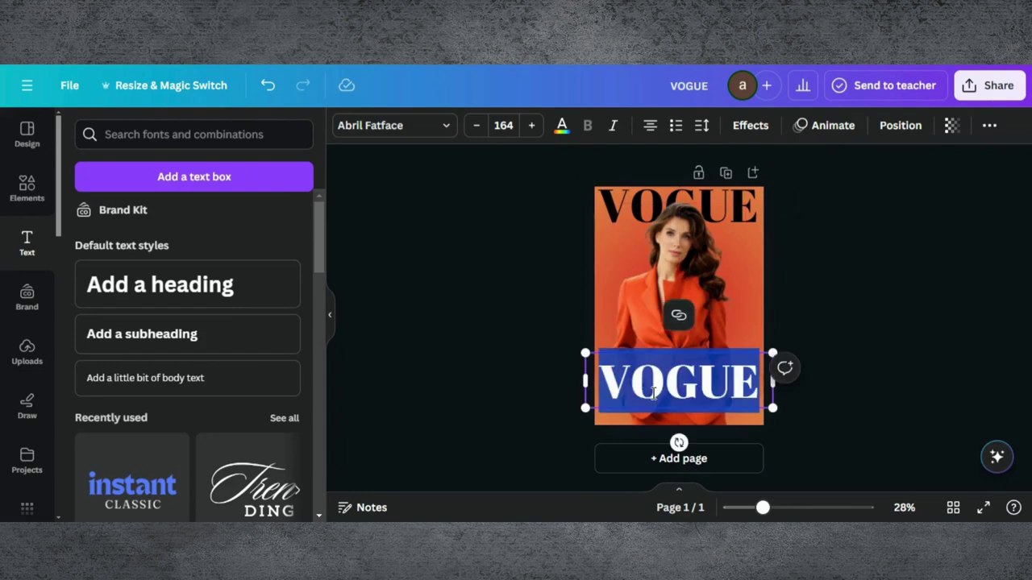
type("Fashi")
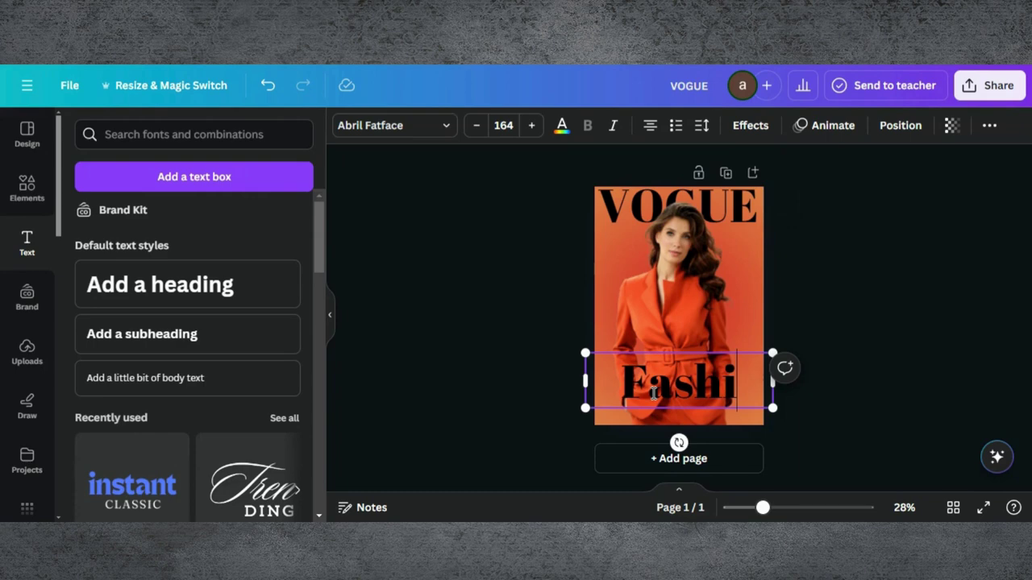
type("on")
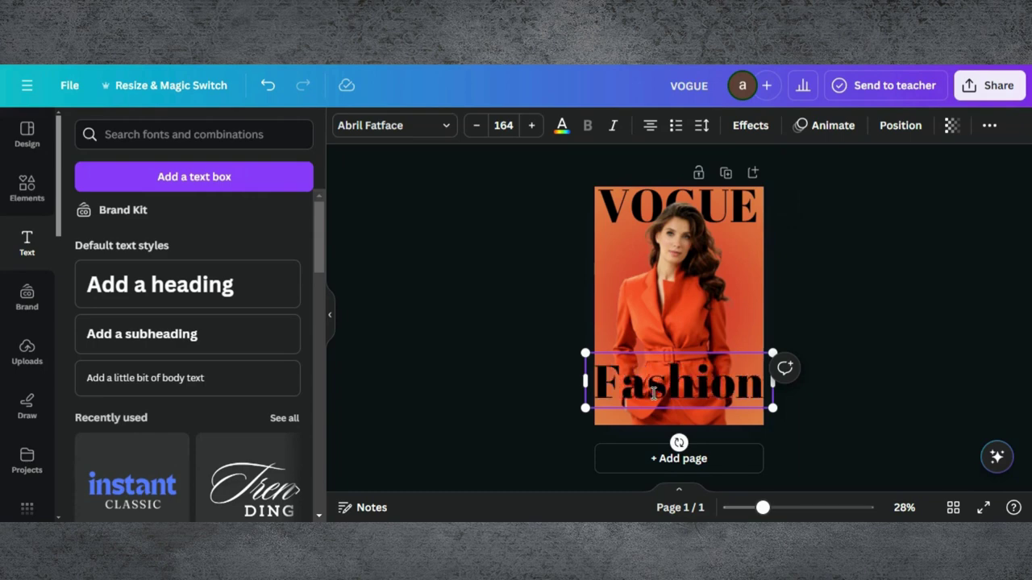
Step: Set the Fashion heading's font to Pierson
left_click(444, 127)
type("abril fa")
key("BackSpace")
key("BackSpace")
key("BackSpace")
key("BackSpace")
key("BackSpace")
key("BackSpace")
key("BackSpace")
key("BackSpace")
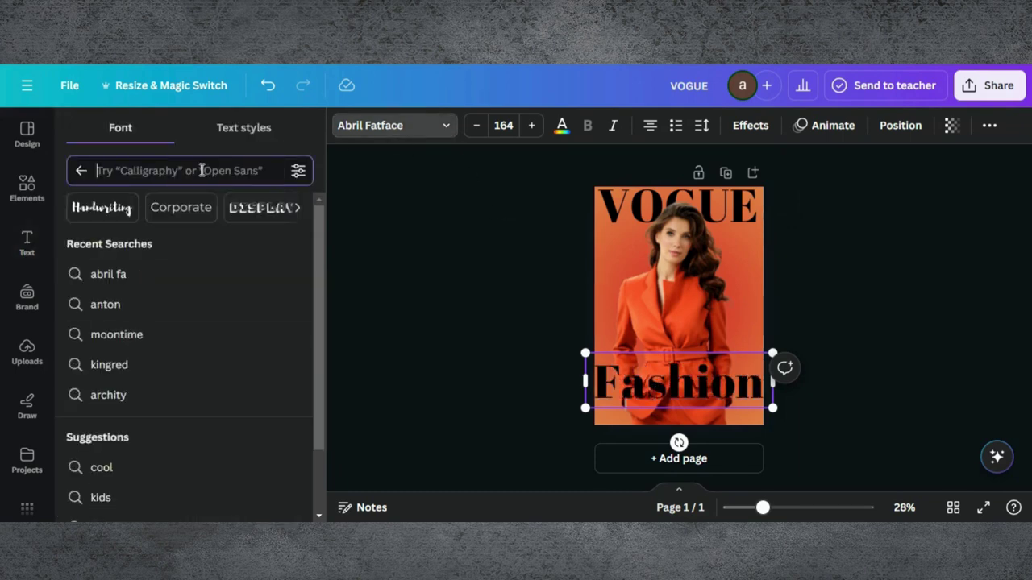
type("peir")
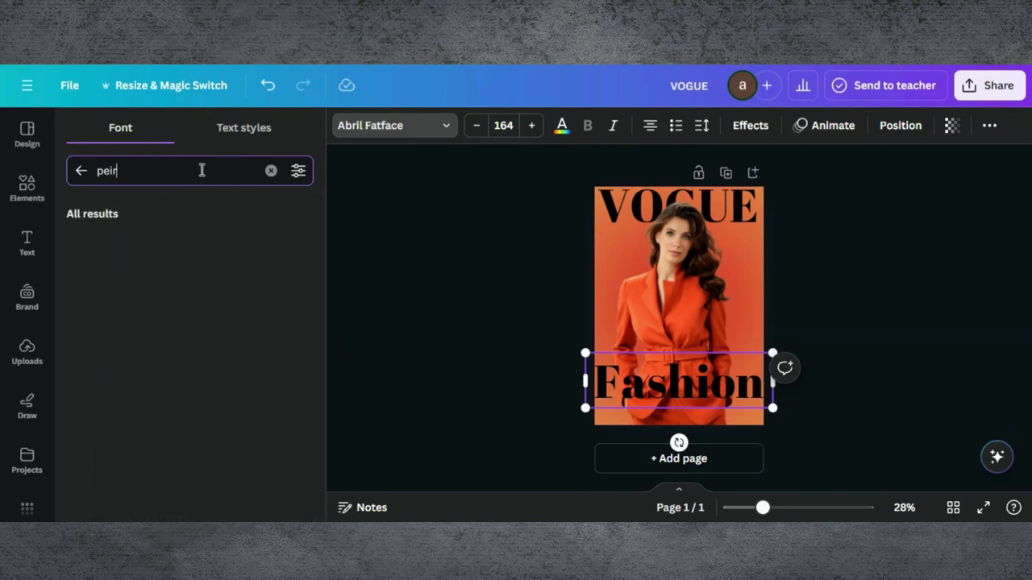
key("BackSpace")
key("BackSpace")
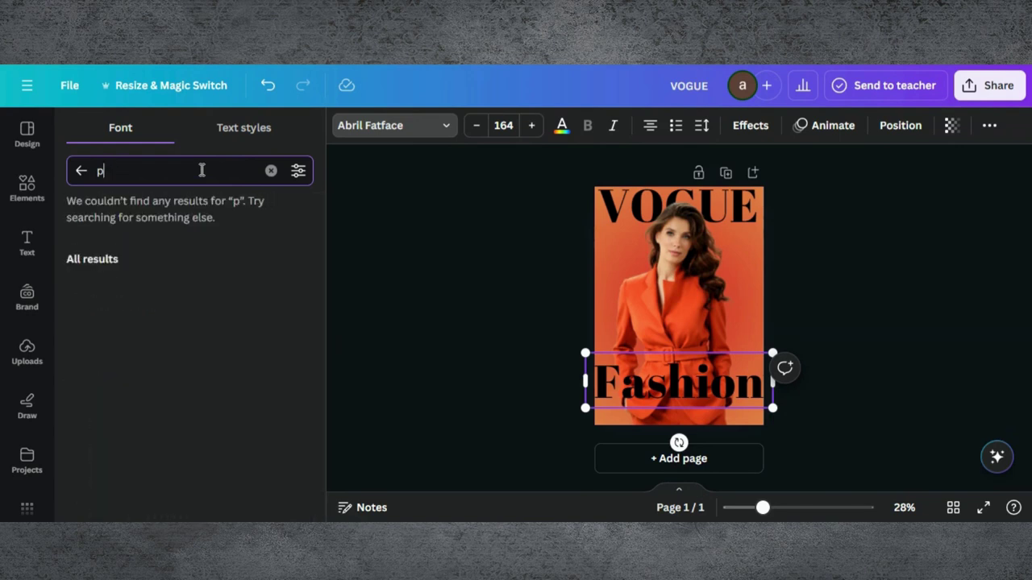
type("ie")
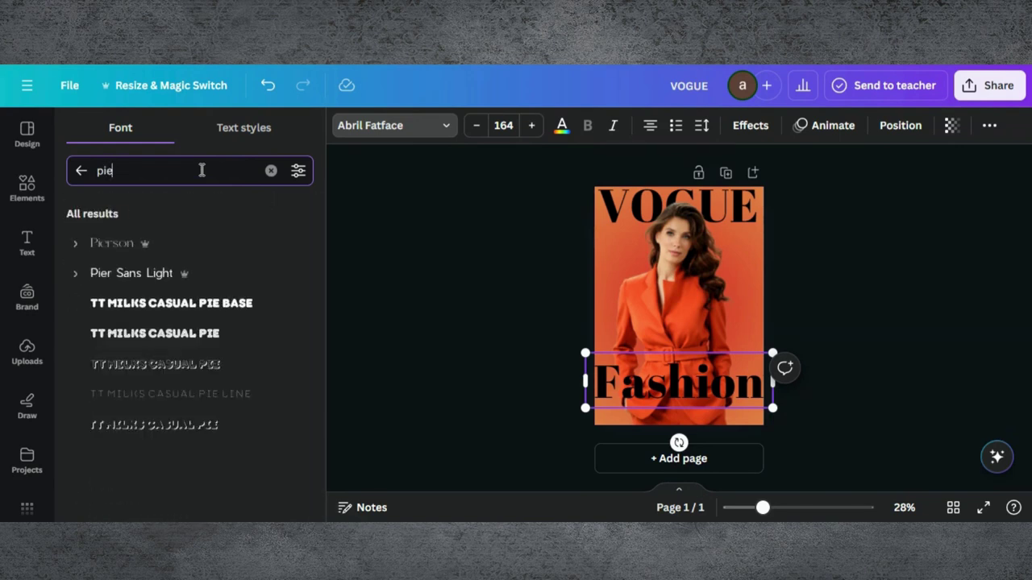
left_click(152, 243)
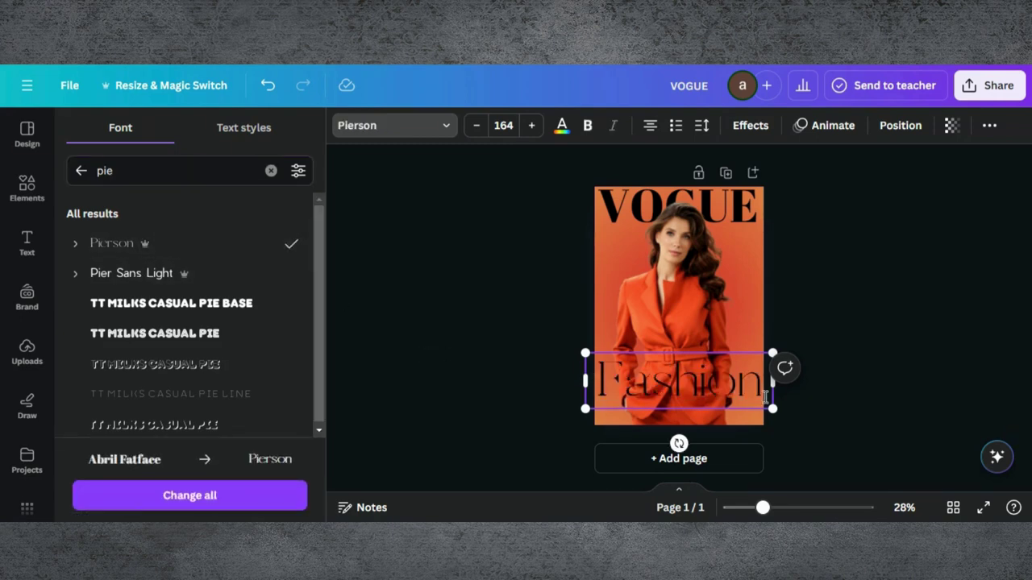
left_click(731, 387)
left_click(841, 414)
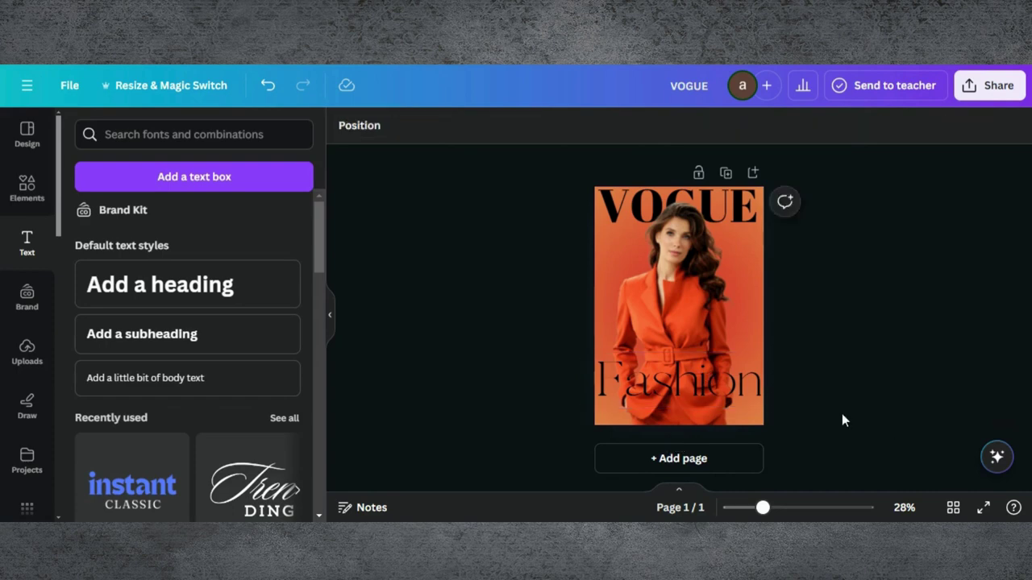
Step: Make the Fashion heading bold and fit it along the page's bottom edge at about size 151
left_click_drag(720, 385, 725, 399)
left_click(587, 125)
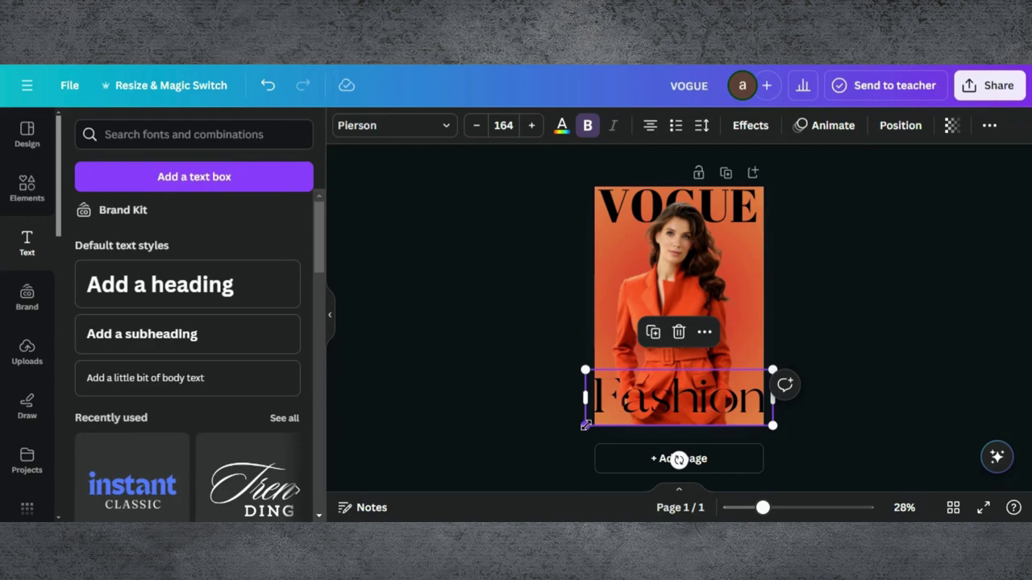
left_click_drag(585, 426, 594, 422)
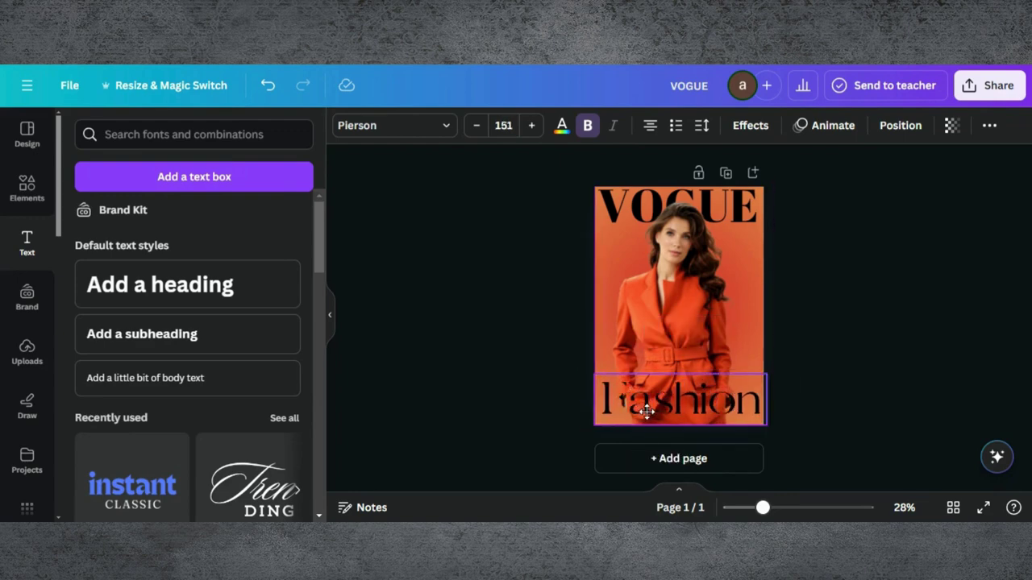
left_click(455, 320)
Step: Add a new heading to the page with the text "Timeless Elegance Dress to Impress"
left_click(160, 298)
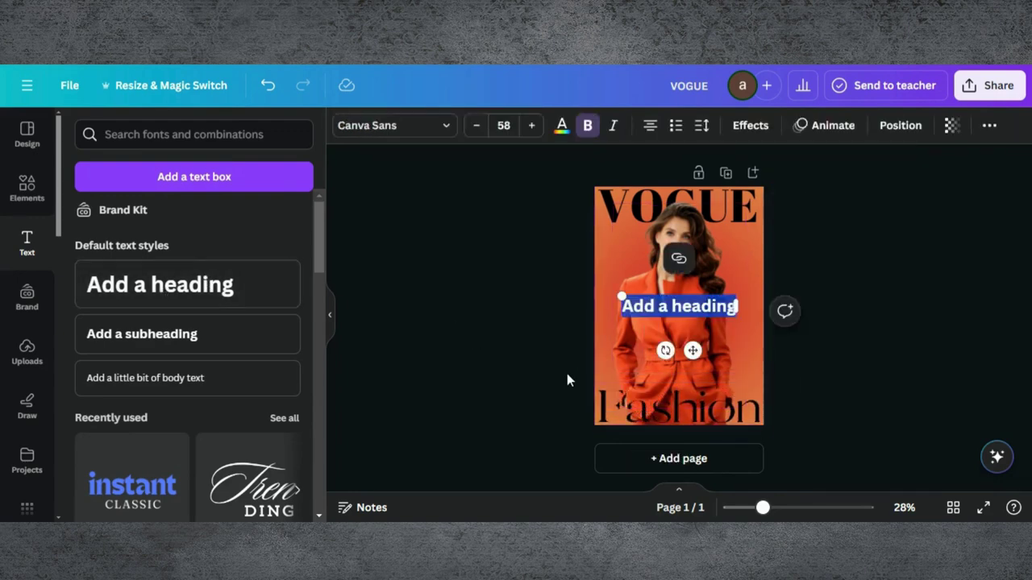
double_click(668, 308)
type("Timeless Elegance: Dress to Impress")
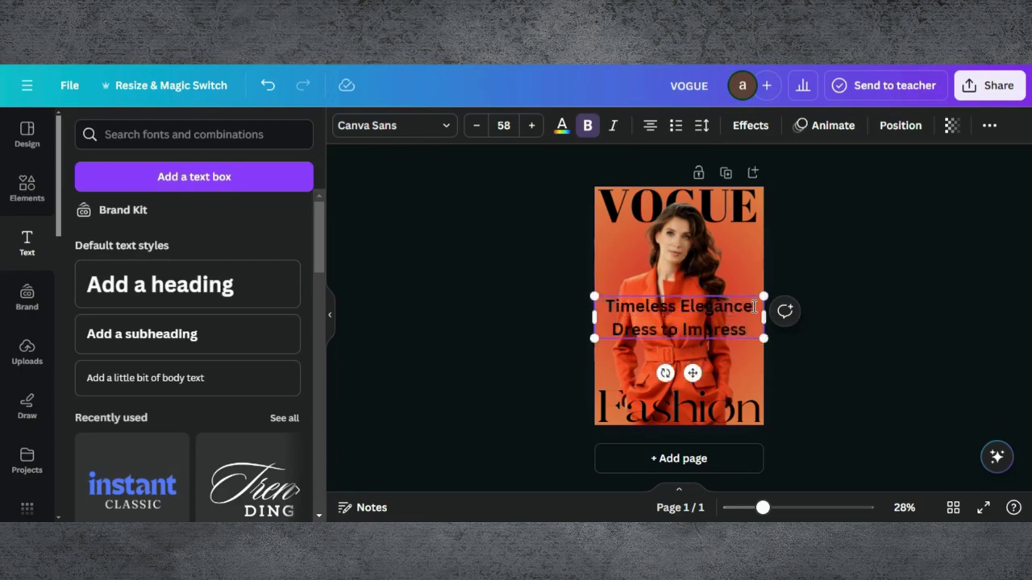
Step: Shrink the "Timeless Elegance Dress to Impress" text to one line at about size 26.7 and place it just above Fashion
left_click(478, 129)
left_click(477, 129)
left_click(478, 129)
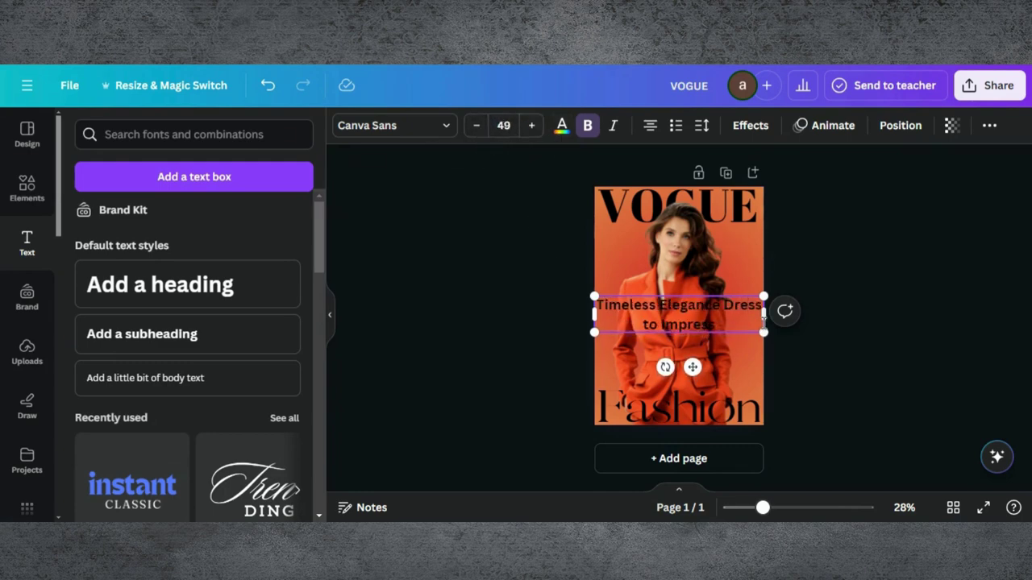
left_click_drag(762, 331, 737, 302)
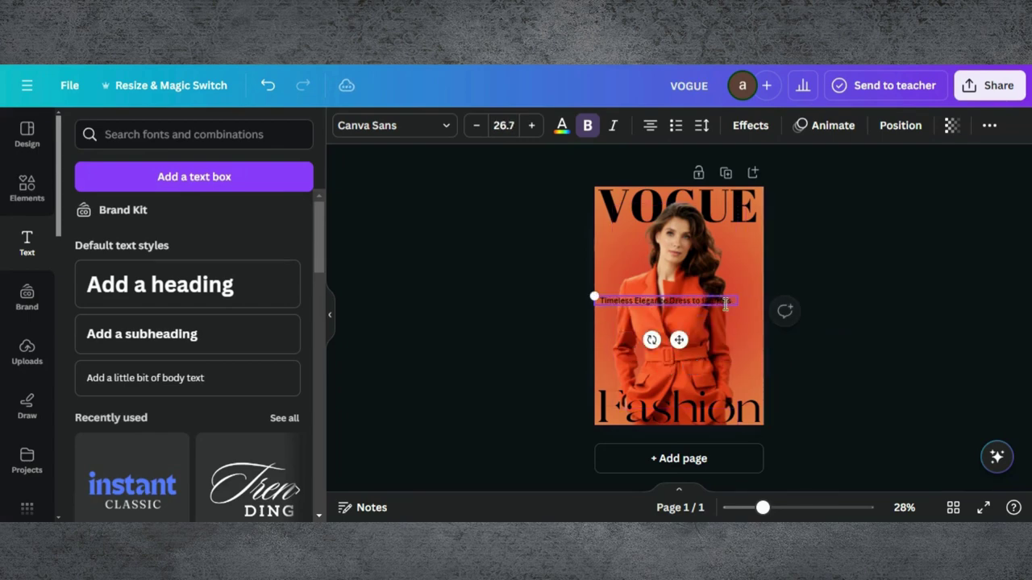
left_click_drag(673, 340, 675, 421)
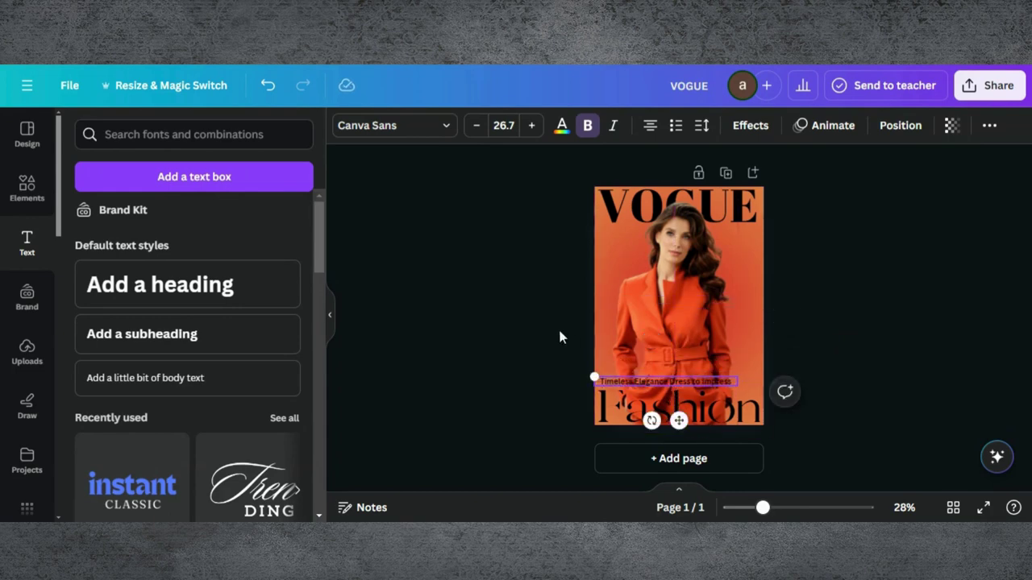
Step: Set the "Timeless Elegance Dress to Impress" tagline's font to Glacial Indifference
left_click(448, 125)
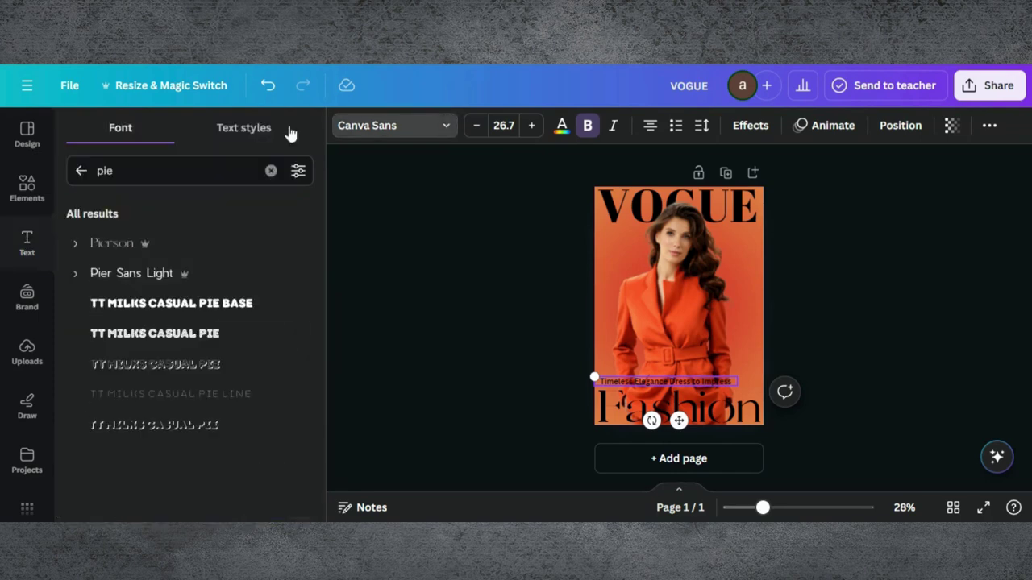
left_click(270, 171)
type("glaci")
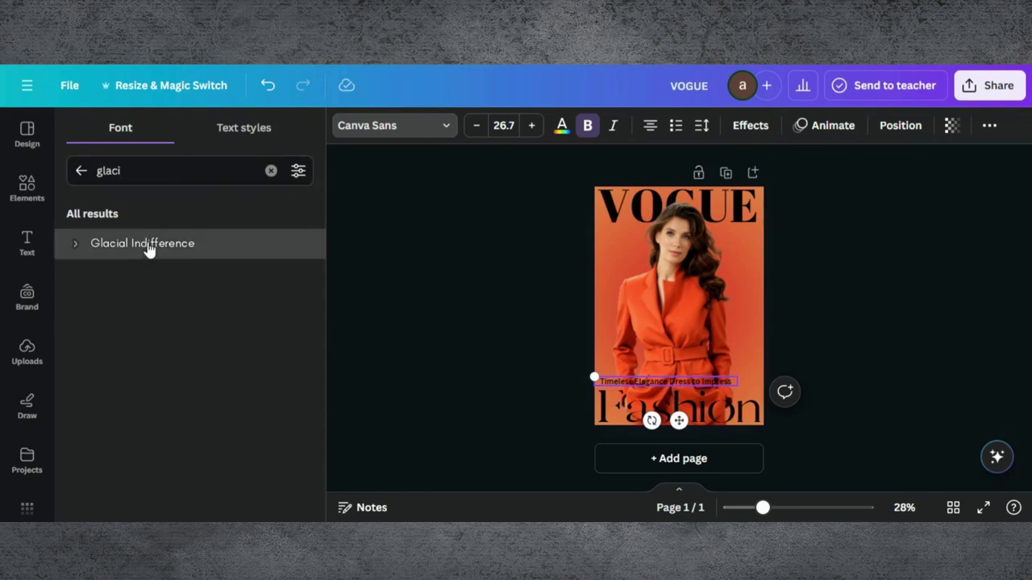
left_click(150, 243)
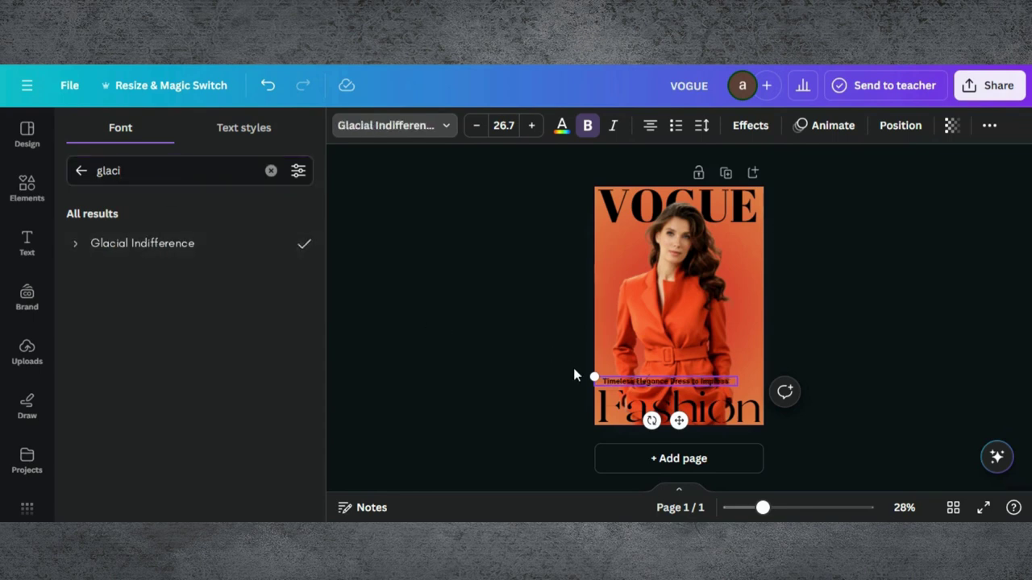
Step: Enlarge the tagline to about size 27.5 and move it slightly down, closer to the Fashion heading
mouse_move(586, 371)
left_mouse_down()
mouse_move(579, 367)
mouse_move(590, 377)
left_mouse_up()
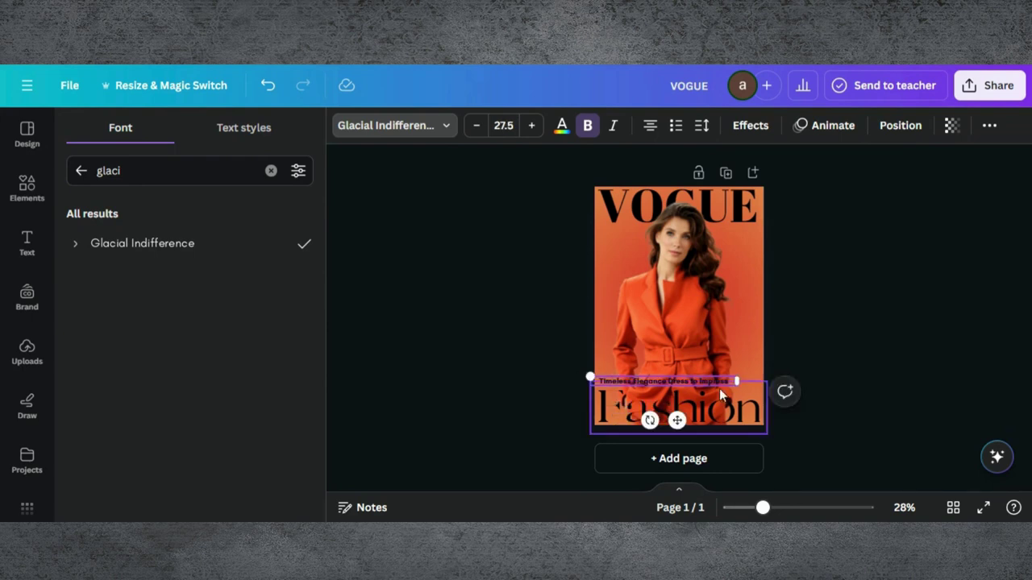
left_click(812, 317)
left_click(812, 317)
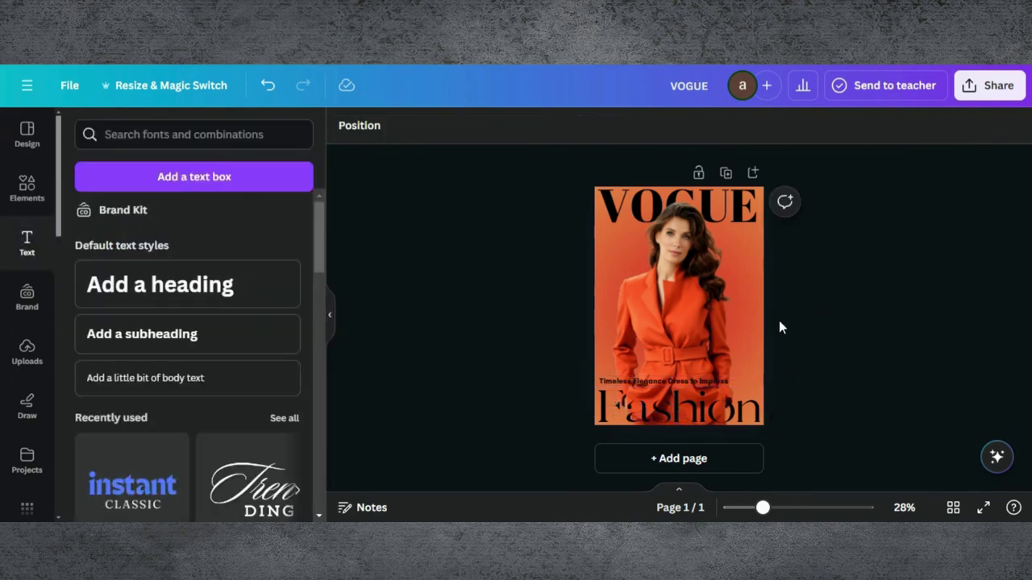
left_click(680, 383)
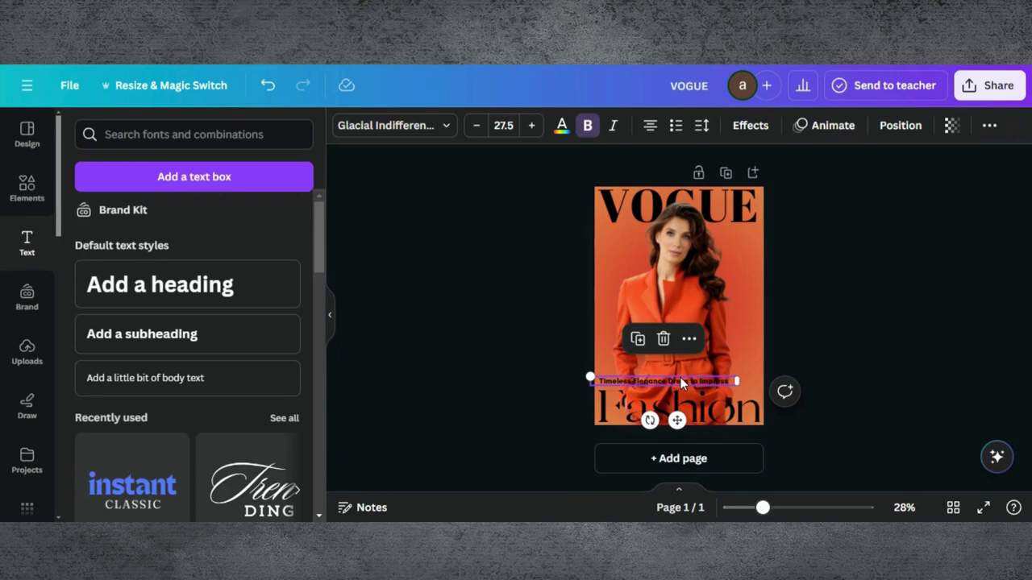
left_click_drag(679, 383, 682, 393)
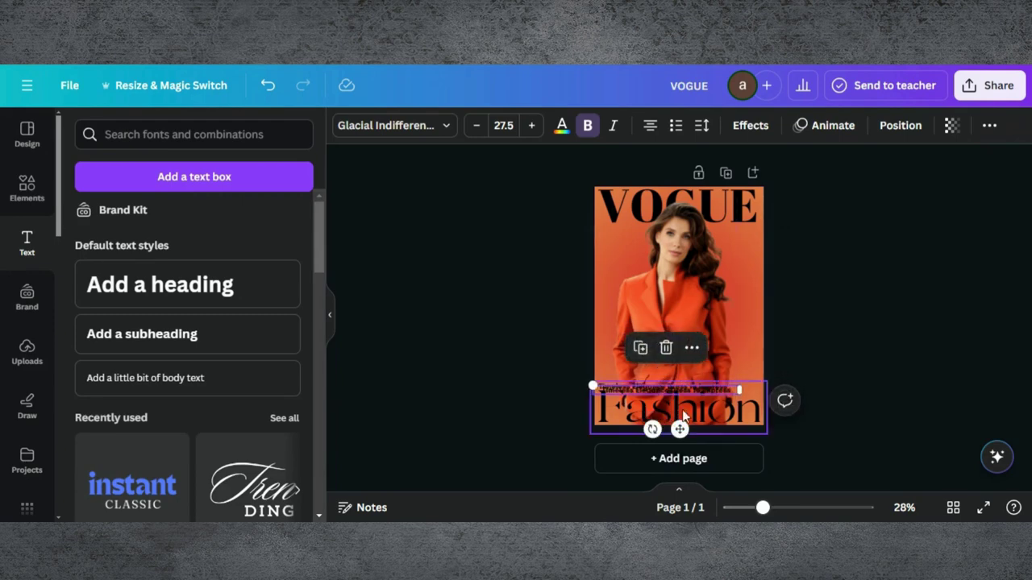
Step: Place a copy of the tagline in the middle of the page and change its text to "Your Ultimate Style Guide This Season"
left_click_drag(680, 429, 686, 345)
double_click(681, 302)
key("ctrl+a")
type("Your Ultimate Style Guide This Season")
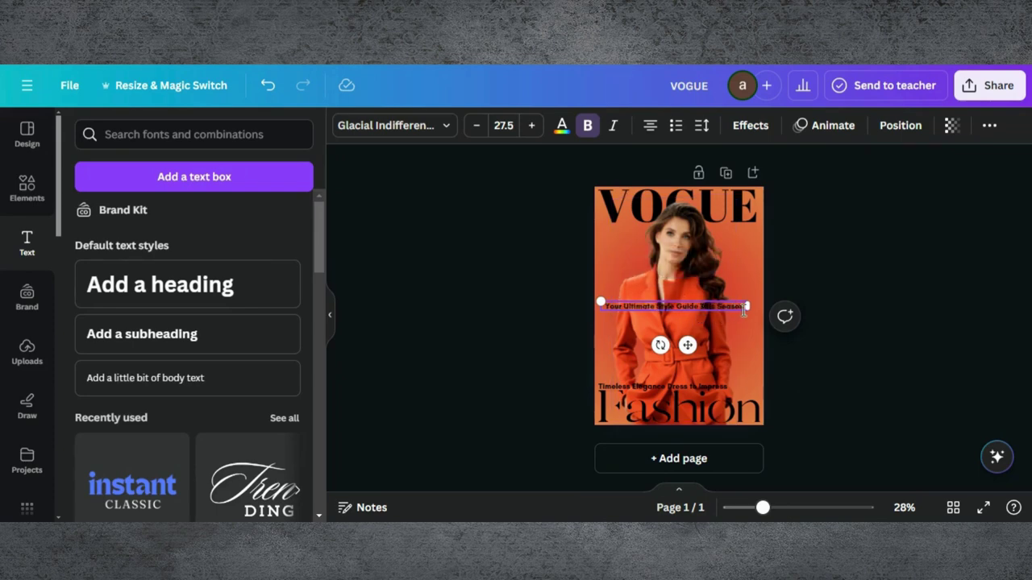
Step: Wrap the "Your Ultimate Style Guide This Season" text into three justified lines on the page's left side, above the tagline
left_click_drag(747, 308, 675, 308)
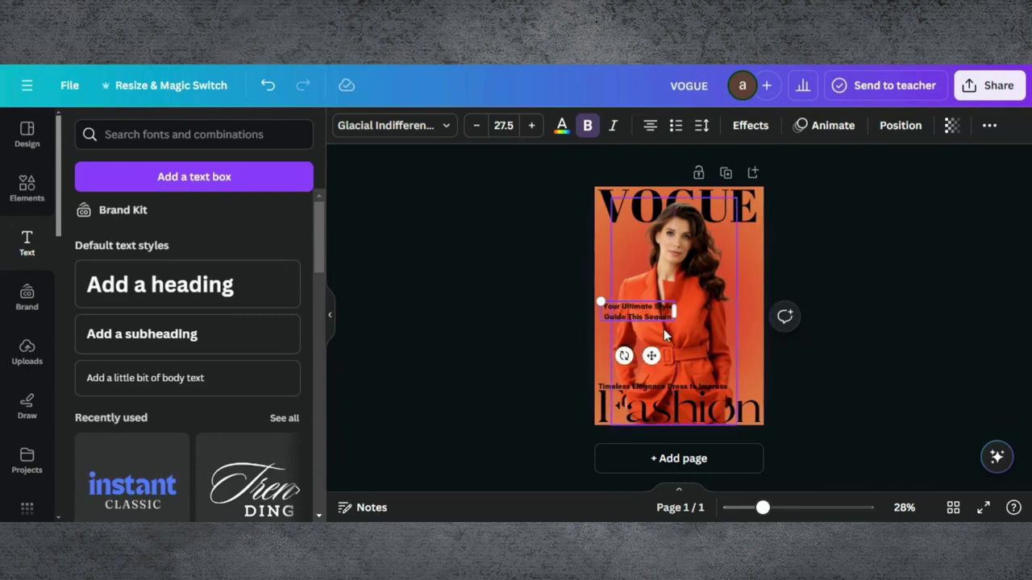
left_click_drag(652, 357, 649, 399)
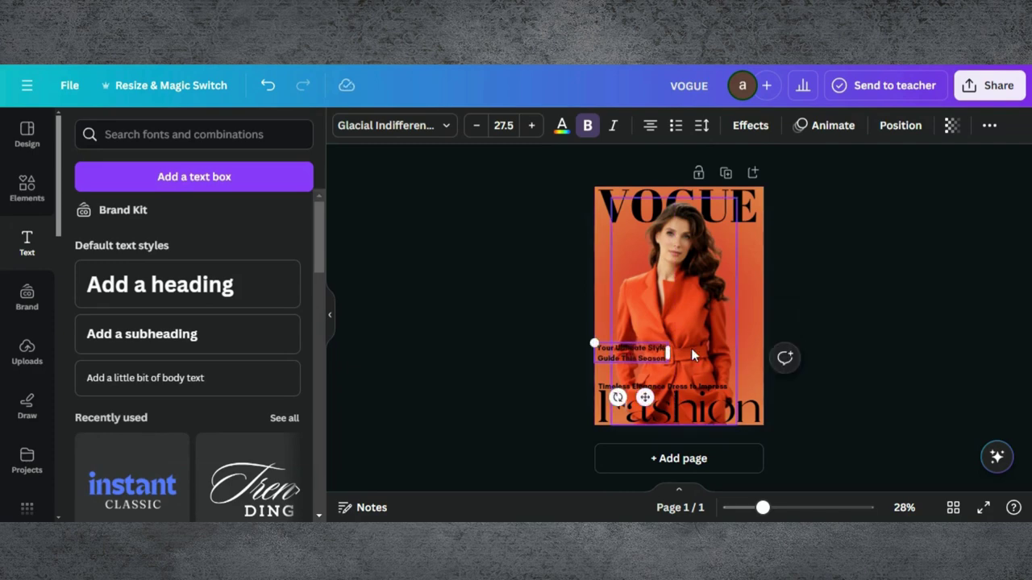
left_click_drag(669, 351, 659, 352)
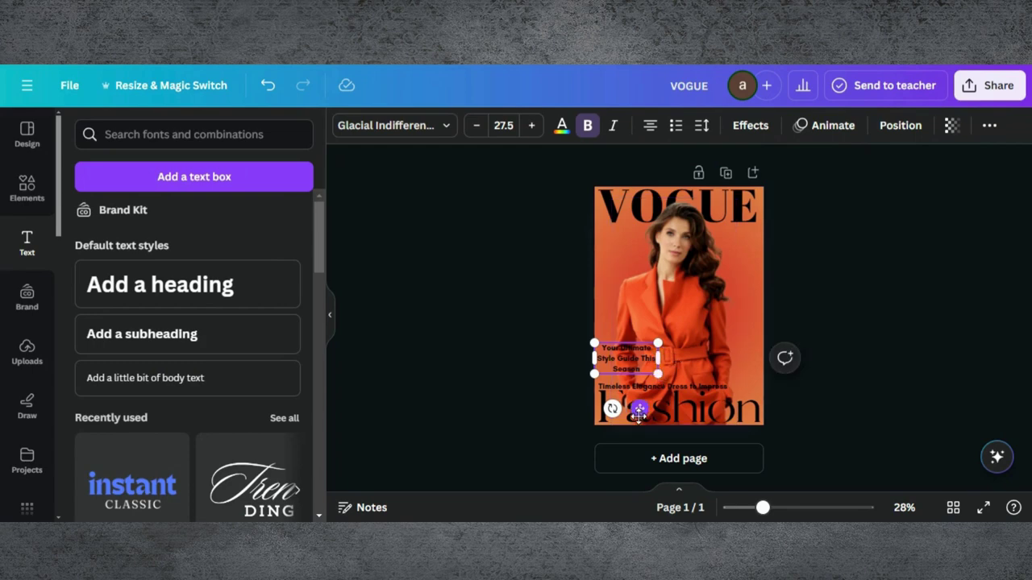
left_click_drag(639, 412, 645, 407)
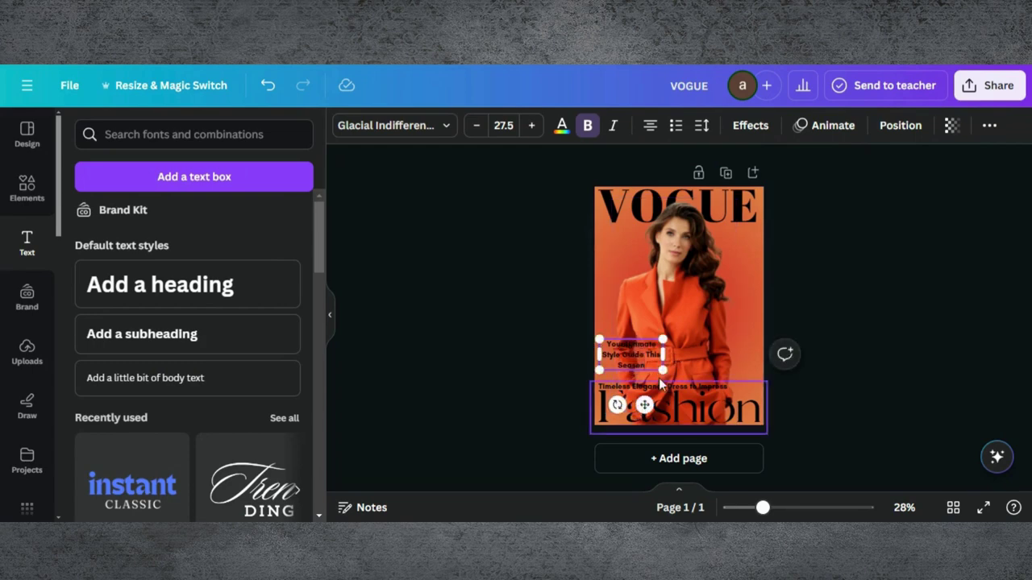
left_click(651, 128)
left_click_drag(624, 347, 629, 342)
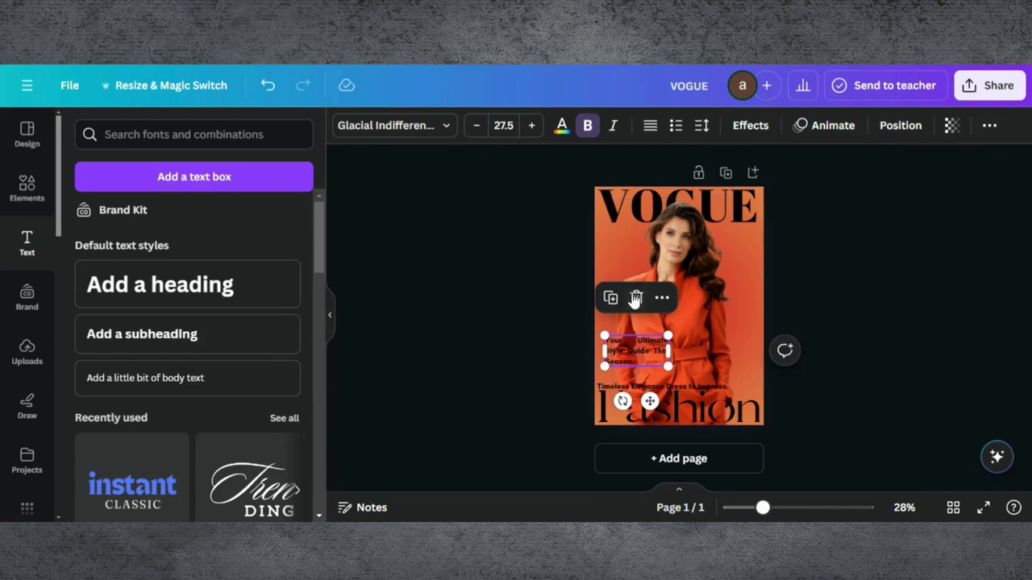
Step: Duplicate the style guide text, move the copy onto the woman's chest, change it to "Bold Colors" and narrow its box
left_click(610, 298)
left_click_drag(650, 356, 689, 298)
double_click(689, 297)
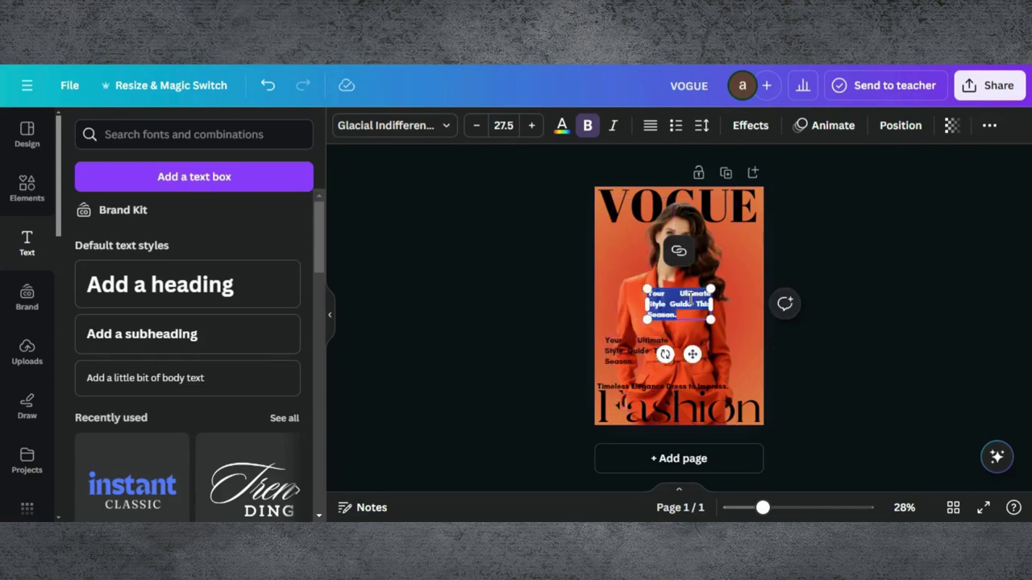
type("Bold Colors")
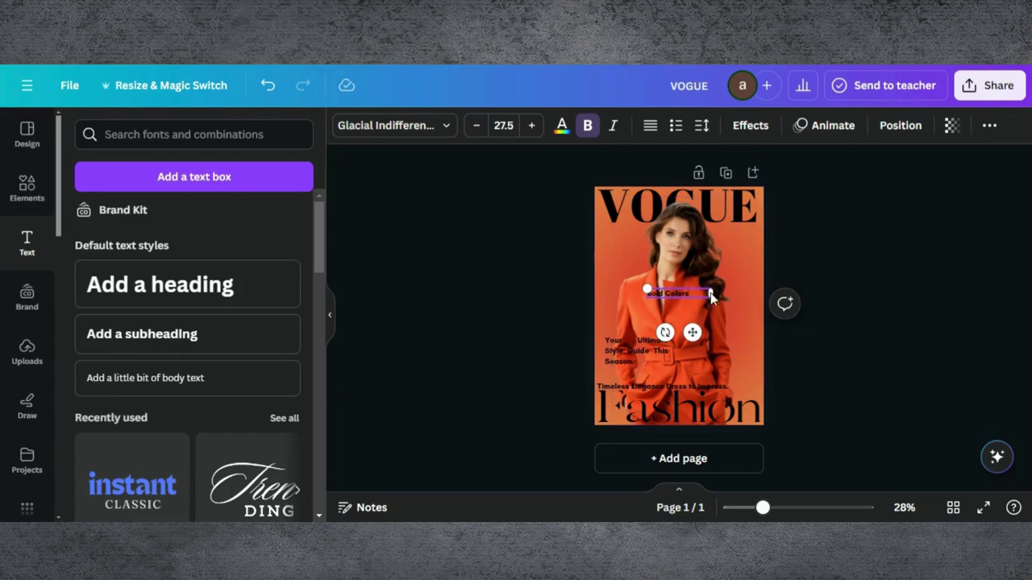
left_click_drag(707, 294, 691, 293)
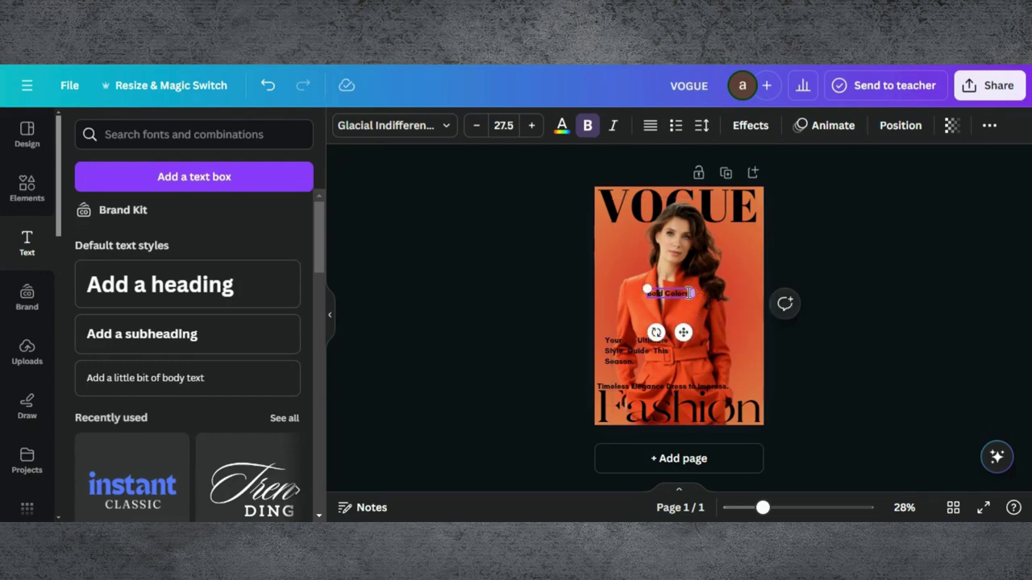
Step: Move the "Bold Color" text inside the O of VOGUE and shrink it to about size 15.9 on two lines
left_click_drag(683, 332, 670, 242)
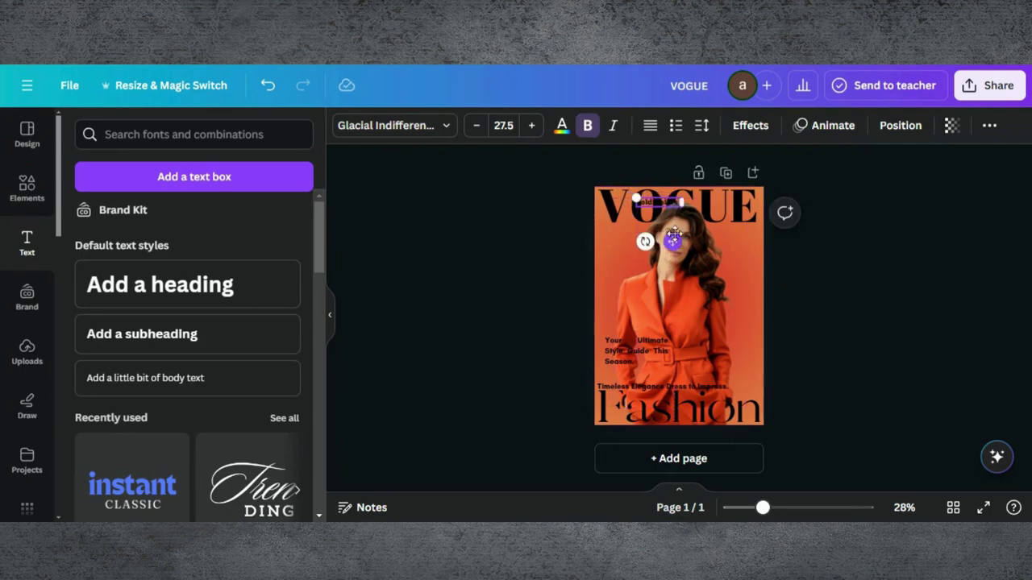
left_click_drag(680, 204, 649, 218)
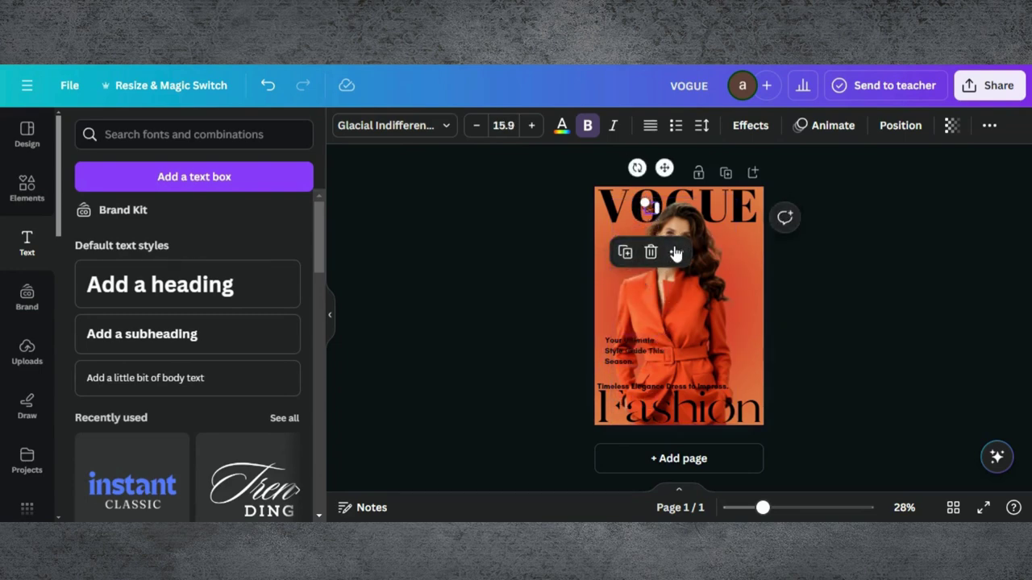
Step: Place a copy of the "Bold Color" text beside the woman's shoulder and change its text to "50% Off" on two lines
left_click_drag(664, 167, 633, 233)
left_click_drag(761, 509, 808, 508)
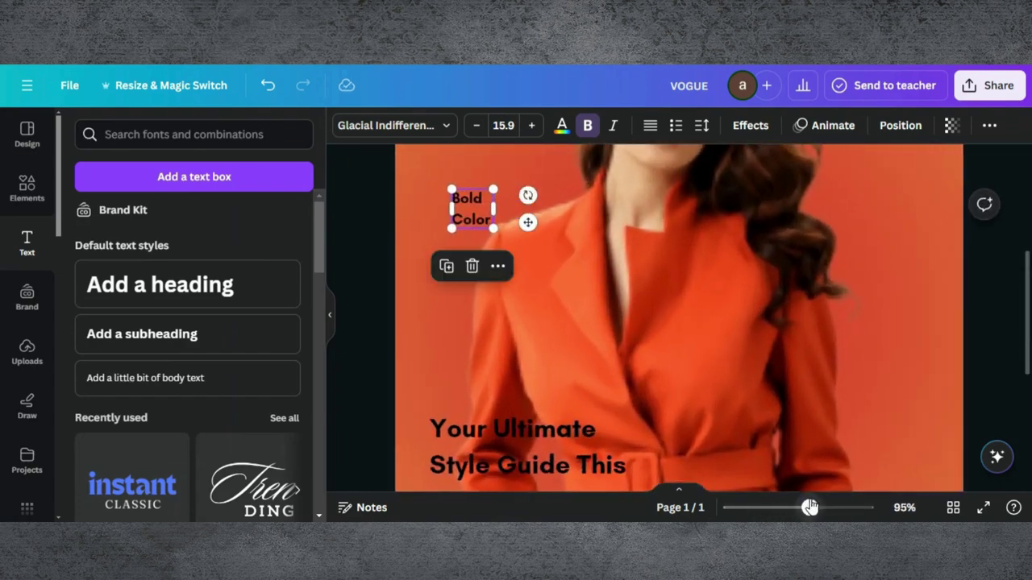
double_click(469, 212)
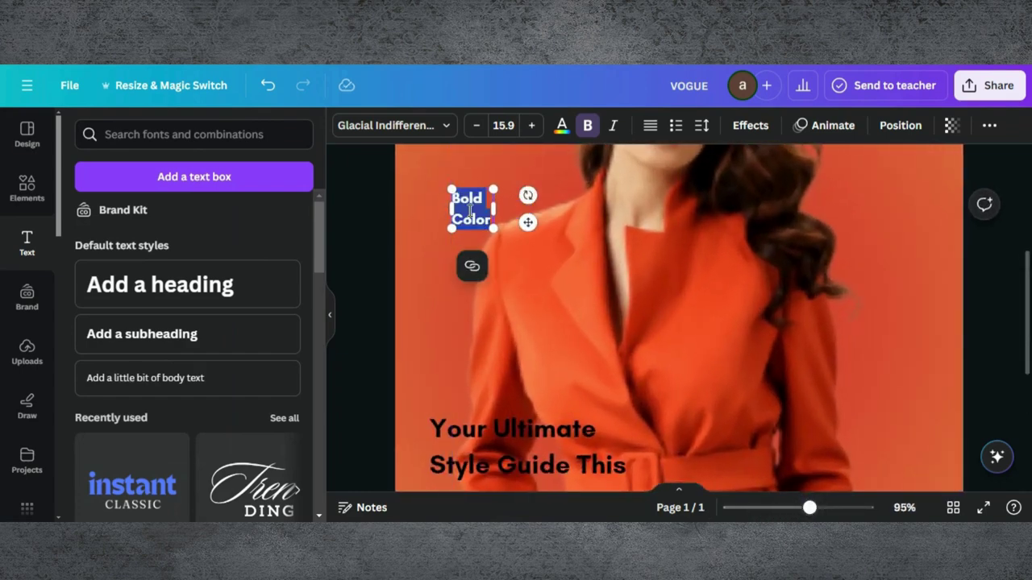
type("%")
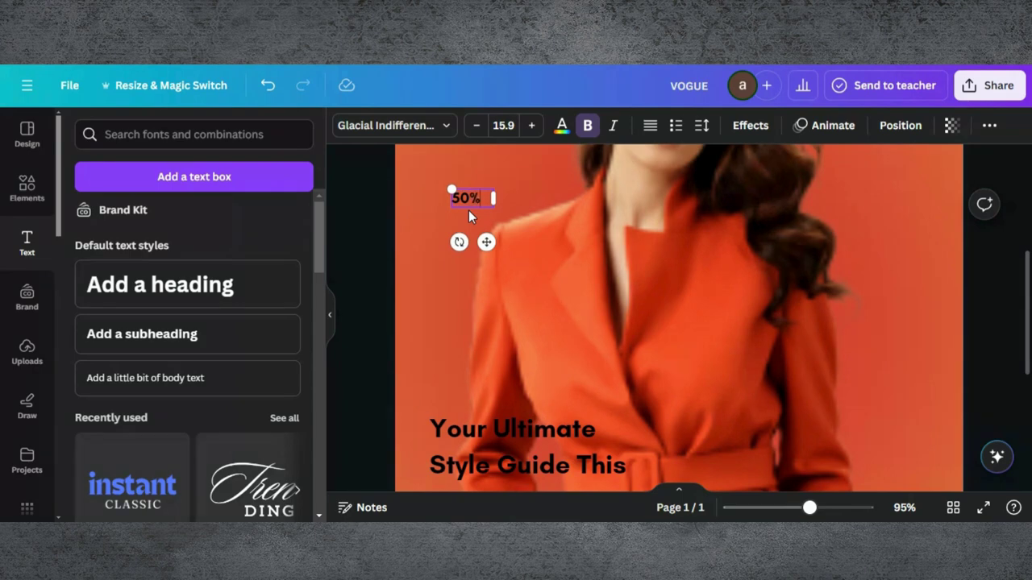
key("Return")
type("Off")
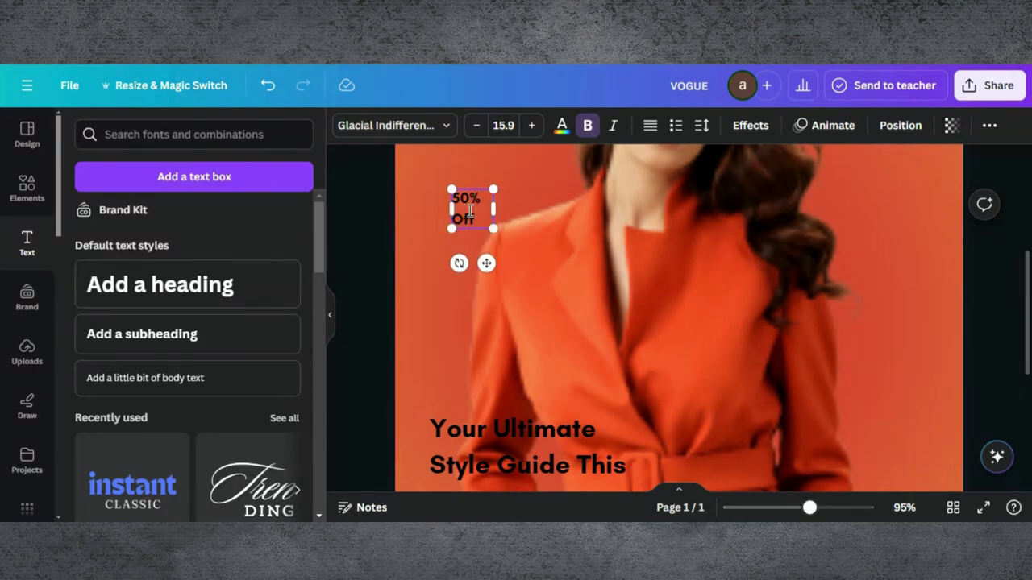
Step: Move the discount text inside the "o" of Fashion, enlarge it to about size 22.5 and make it read "50% OFF"
left_click_drag(486, 263, 717, 433)
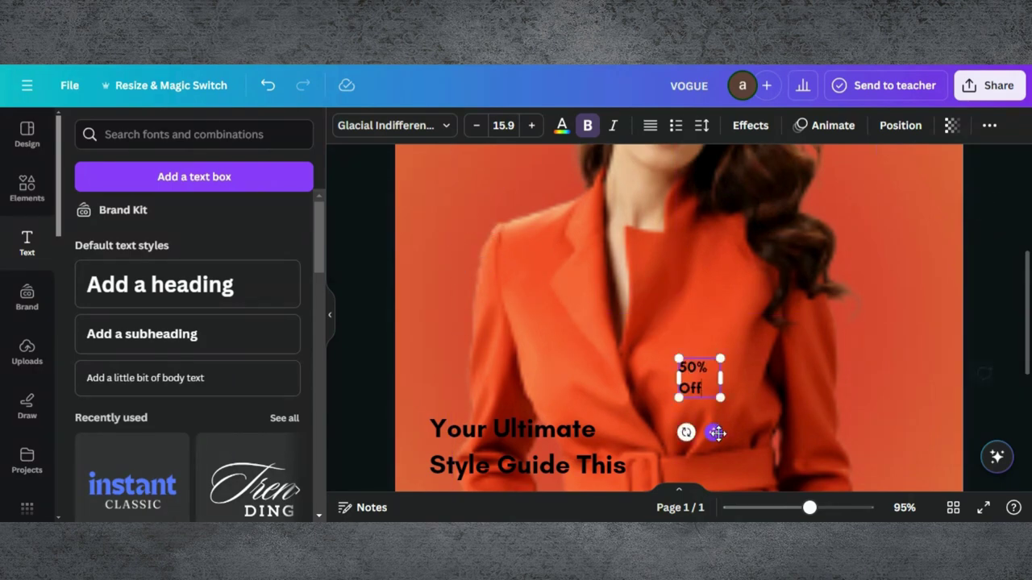
scroll(716, 433, "down", 5)
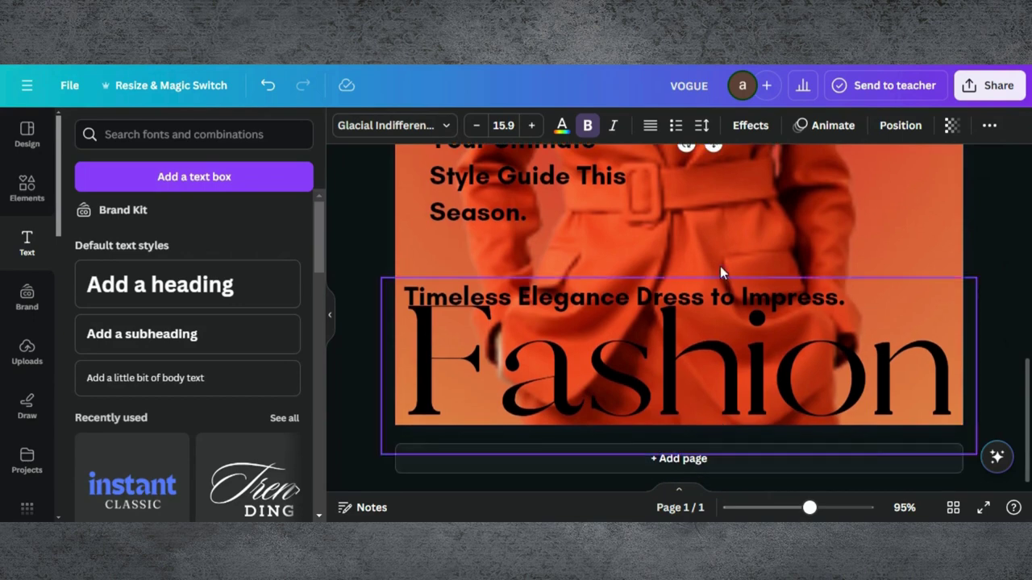
scroll(726, 221, "up", 2)
left_click_drag(717, 252, 840, 523)
scroll(834, 340, "down", 2)
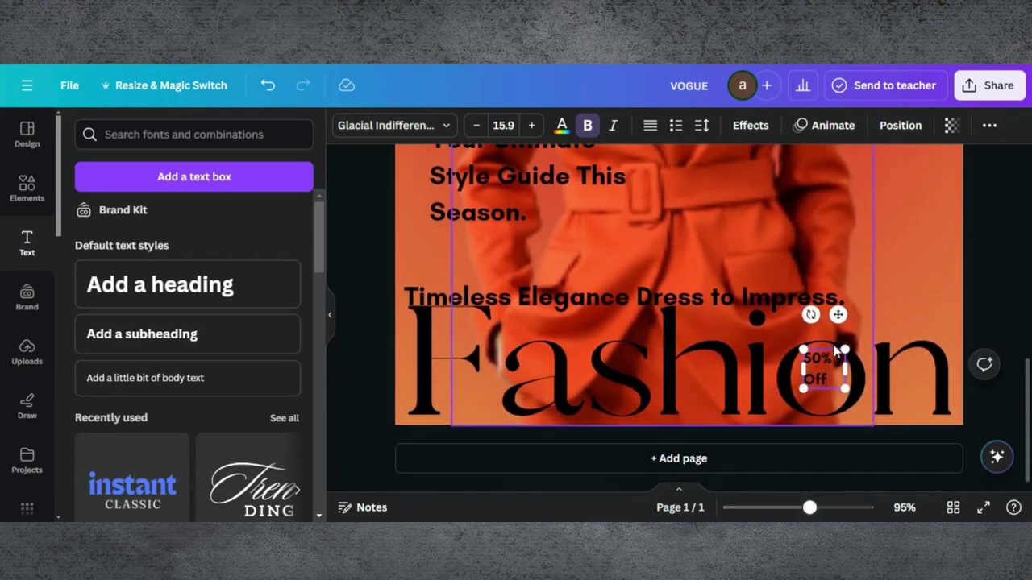
left_click_drag(843, 388, 862, 406)
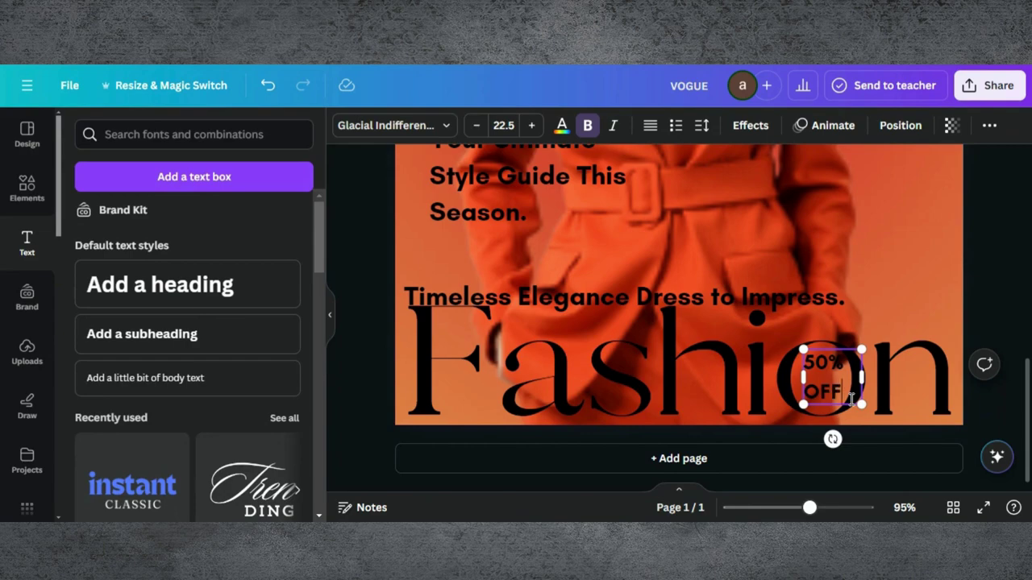
left_click(909, 278)
Step: Duplicate the "Bold Color" text, move the copy below the V of VOGUE and change its text to "15-JUNE-2024"
scroll(511, 266, "up", 5)
left_click(511, 266)
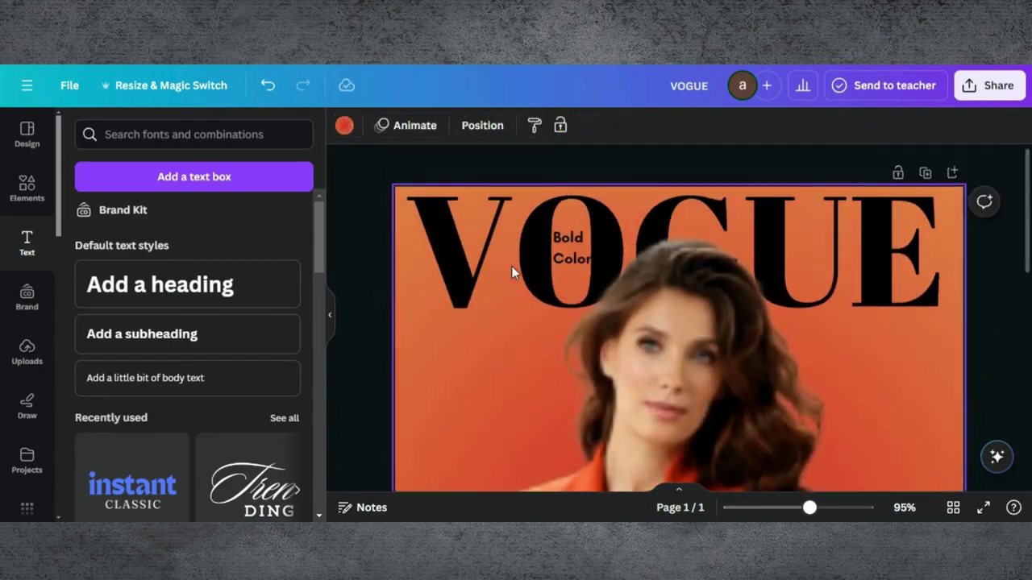
left_click(564, 246)
left_click(547, 193)
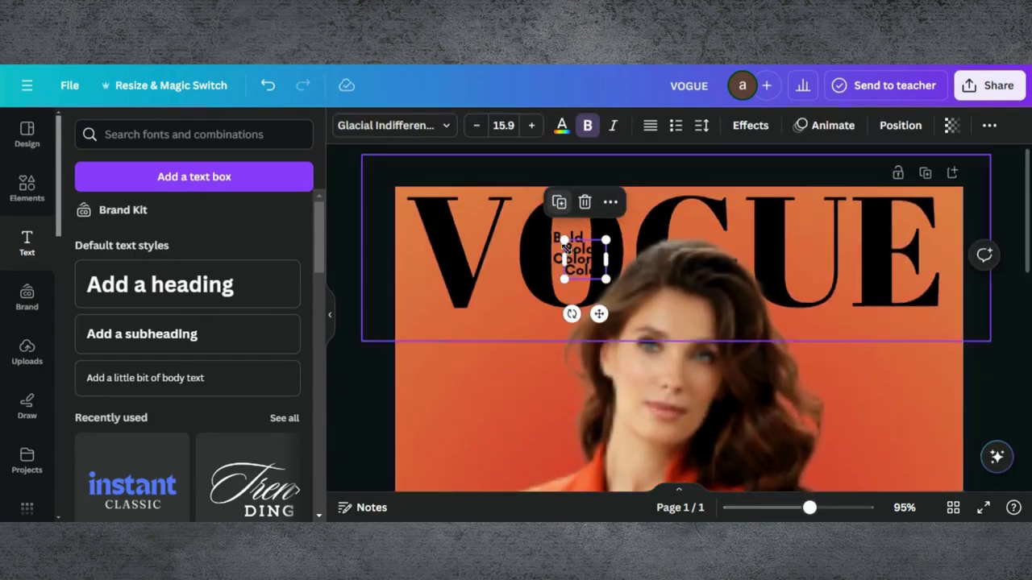
left_click_drag(599, 314, 466, 408)
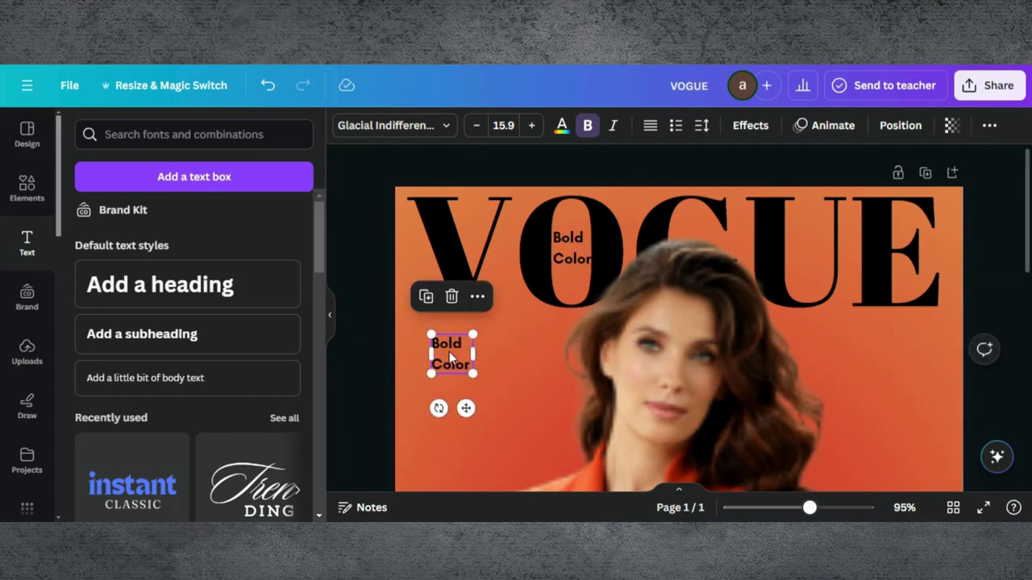
double_click(450, 352)
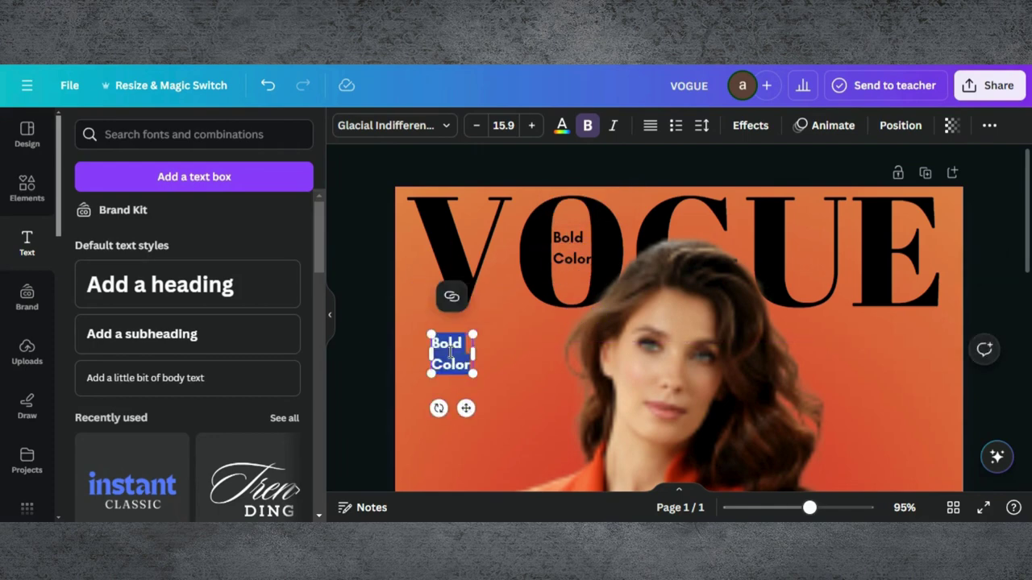
type("15")
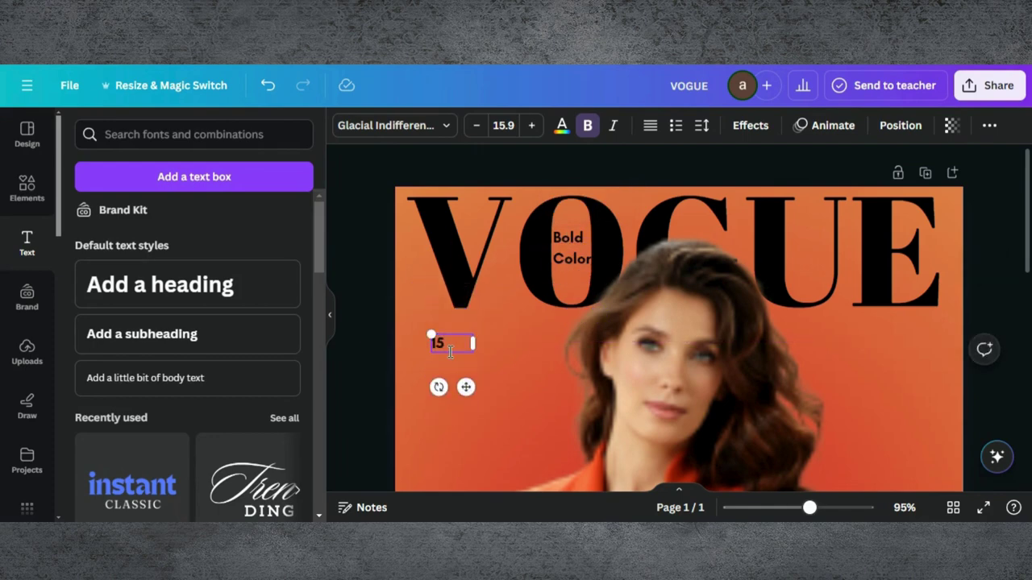
type("-06-2024")
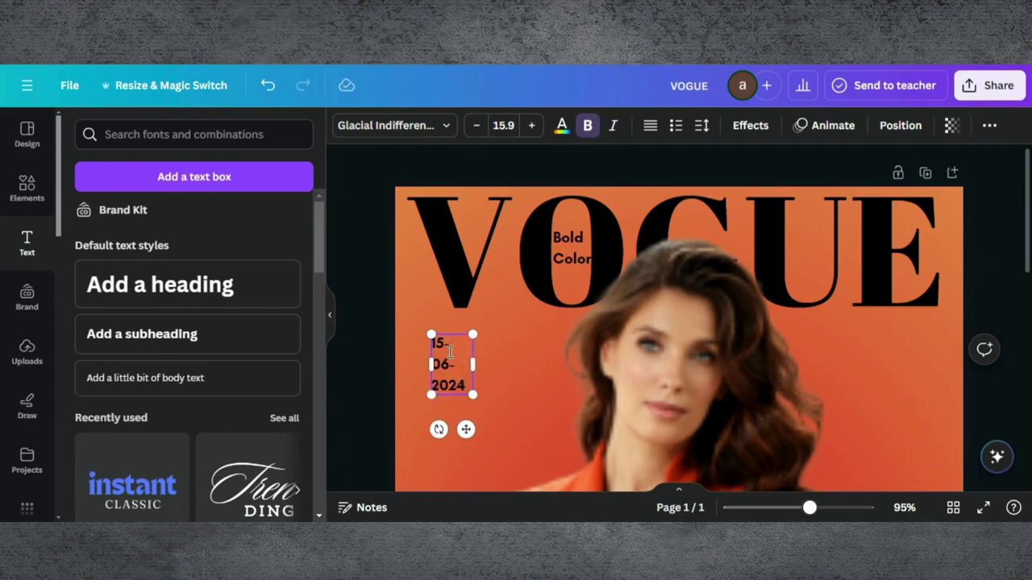
key("ctrl+z")
type("JUNE")
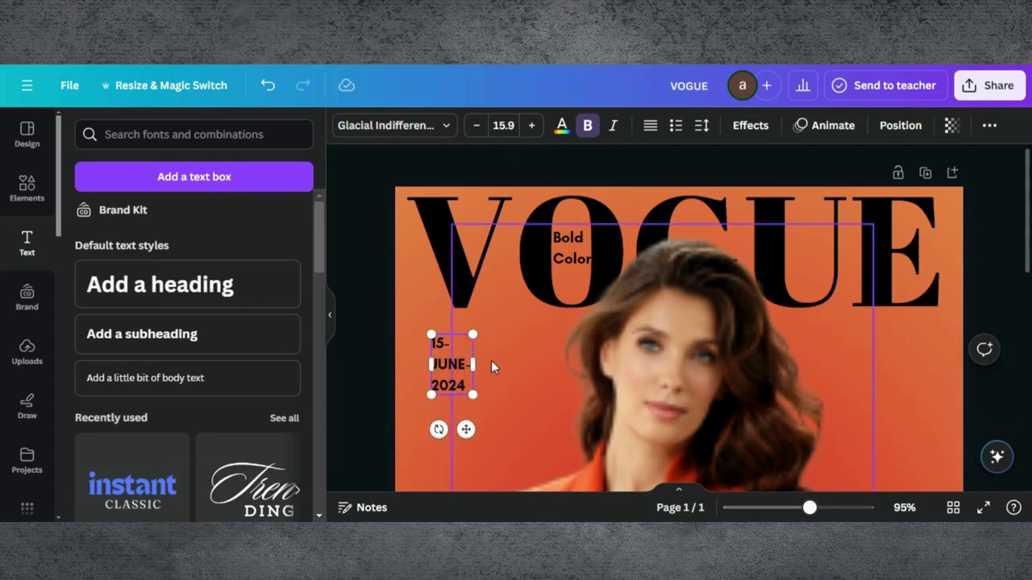
Step: Fit the date on one line, shrink it to about size 13.9 and place it just below the E of VOGUE
left_click_drag(474, 365, 528, 348)
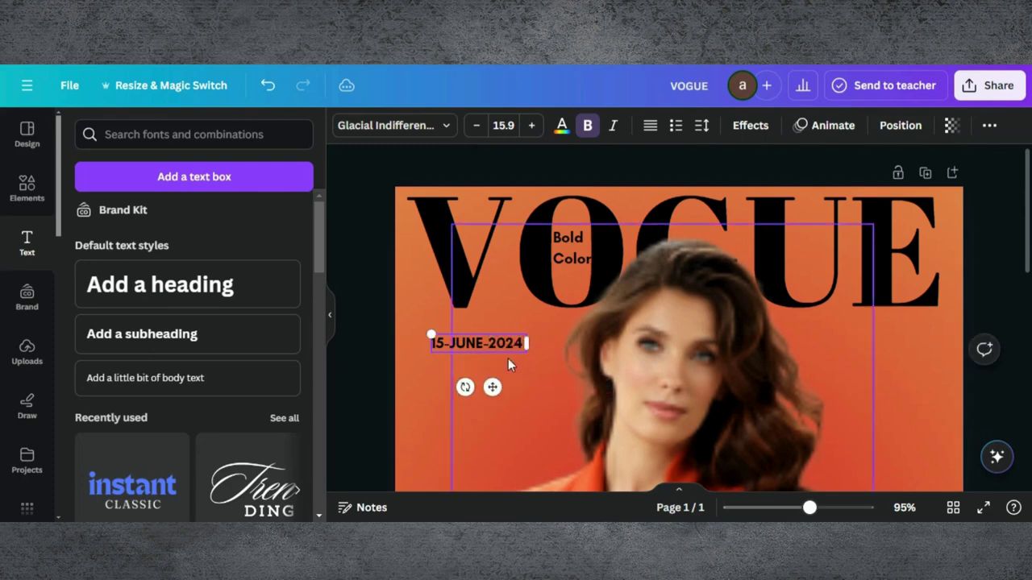
left_click_drag(432, 334, 452, 339)
left_click_drag(502, 387, 908, 352)
Step: Duplicate the tagline, change the copy to "The Power of Minimalist Fashion" and set it vertically along the page's right edge
left_click_drag(809, 508, 769, 511)
left_click(635, 404)
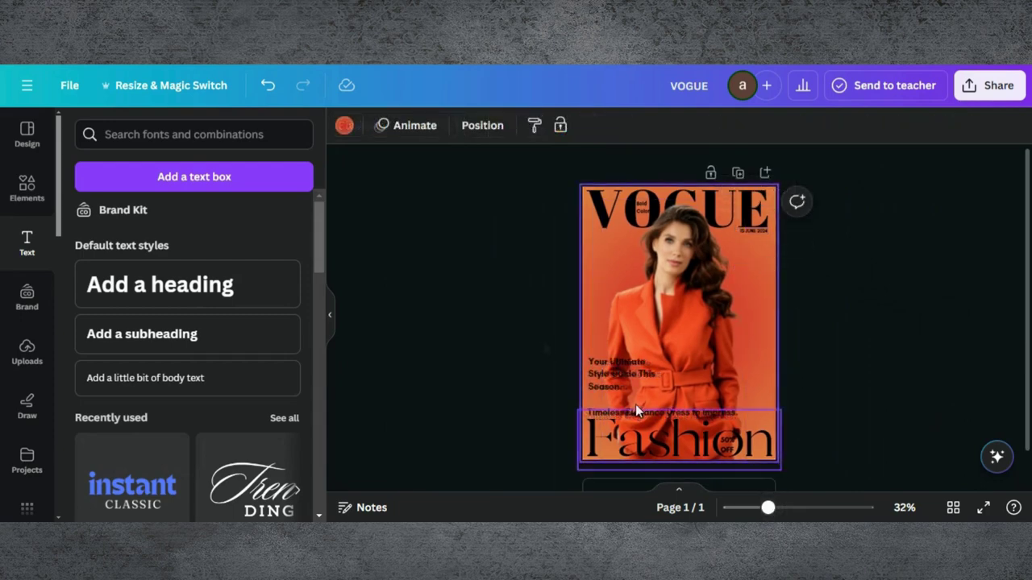
left_click(635, 408)
left_click(636, 370)
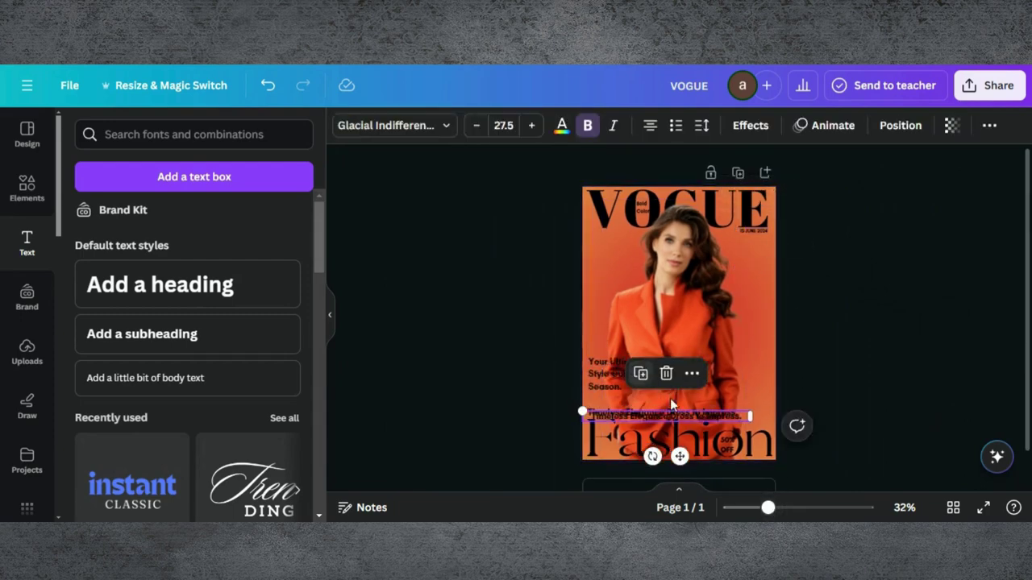
left_click_drag(679, 455, 679, 288)
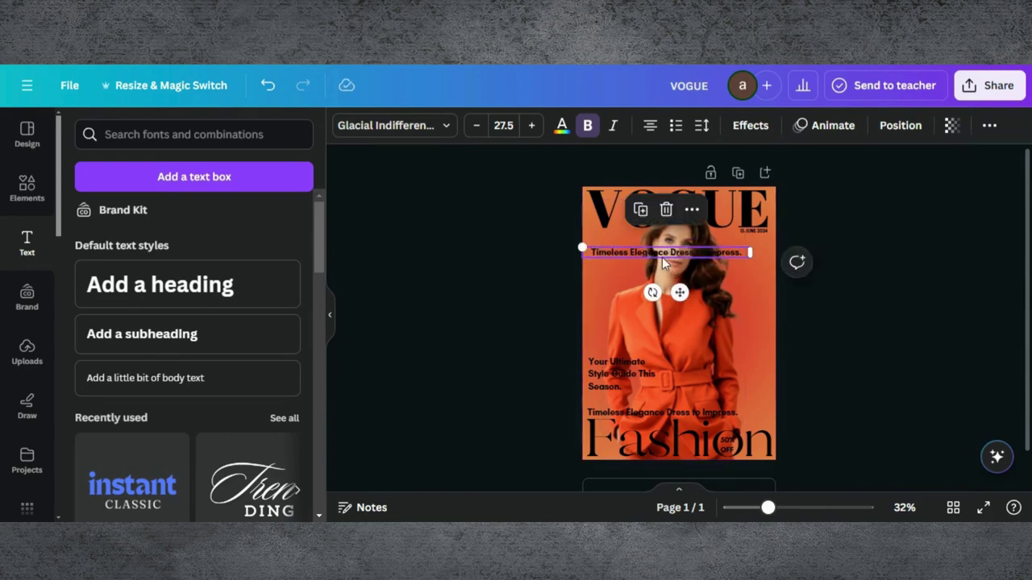
double_click(662, 253)
type("The Power of Minimalist Fashion")
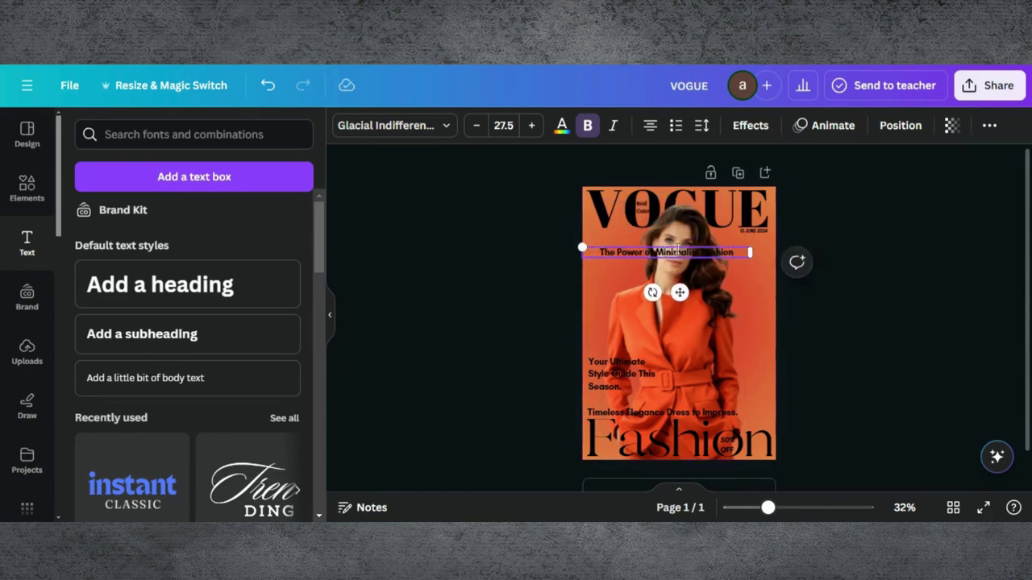
left_click_drag(675, 293, 725, 349)
Step: Recolor the VOGUE title, the "Bold Color" text and the date with the photo's cream color #e7ddca
left_click(681, 211)
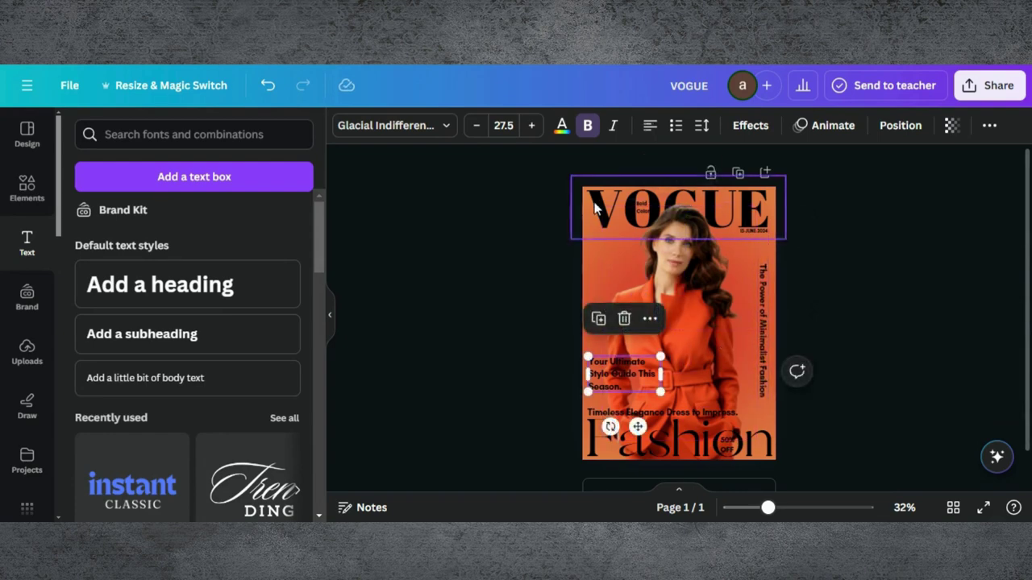
left_click(561, 125)
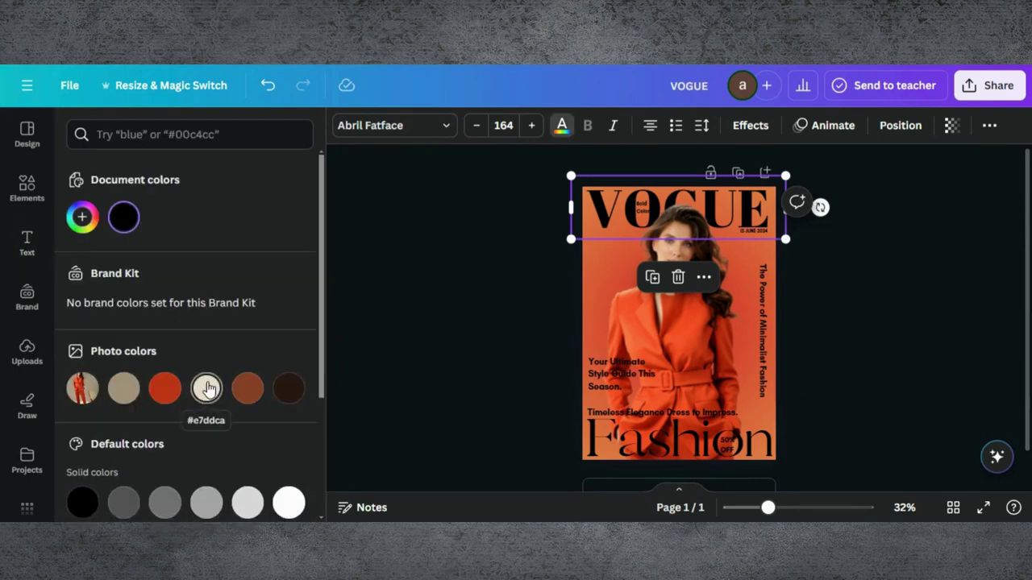
left_click(206, 388)
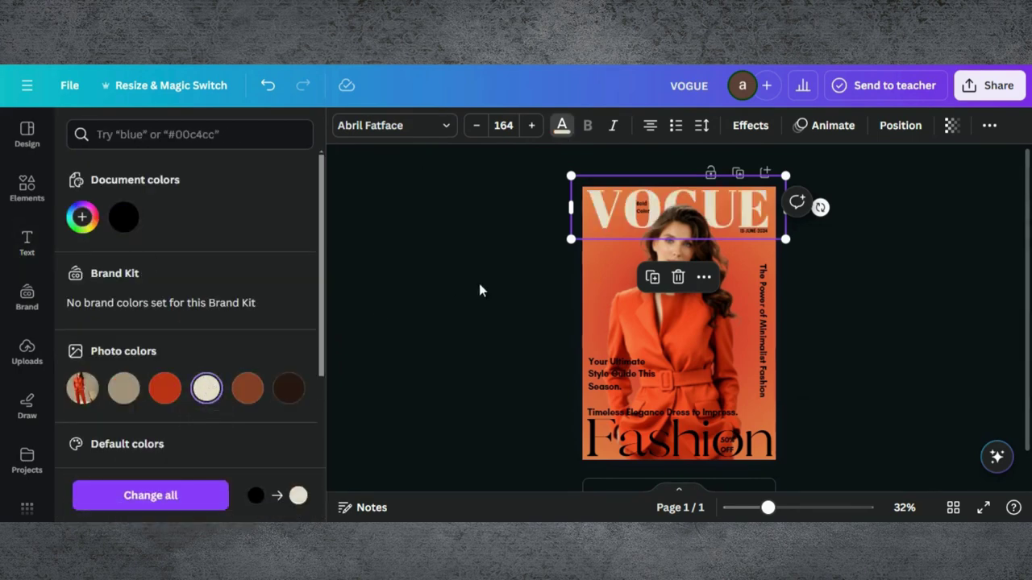
left_click(643, 212)
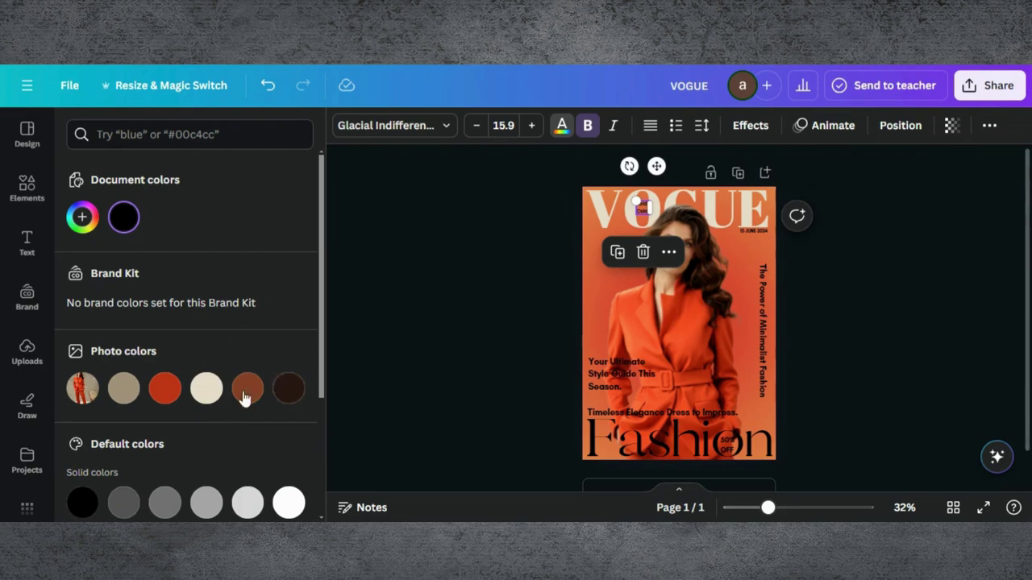
left_click(207, 388)
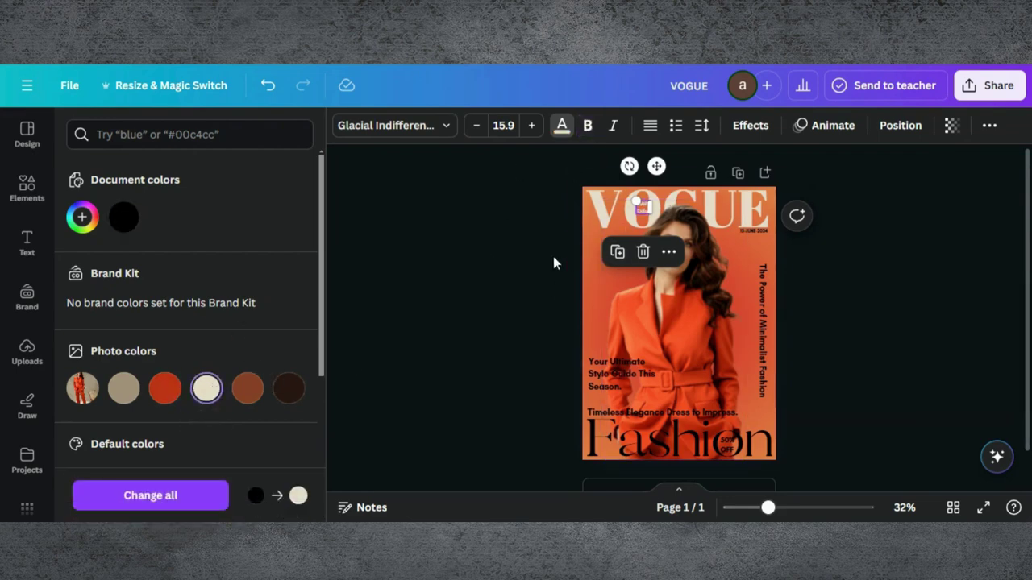
left_click(753, 232)
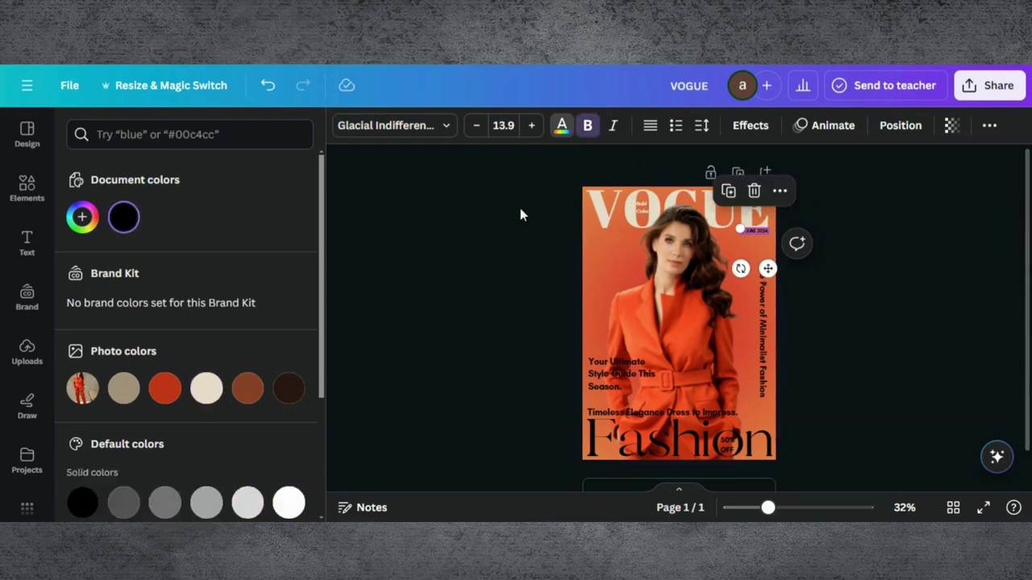
left_click(206, 388)
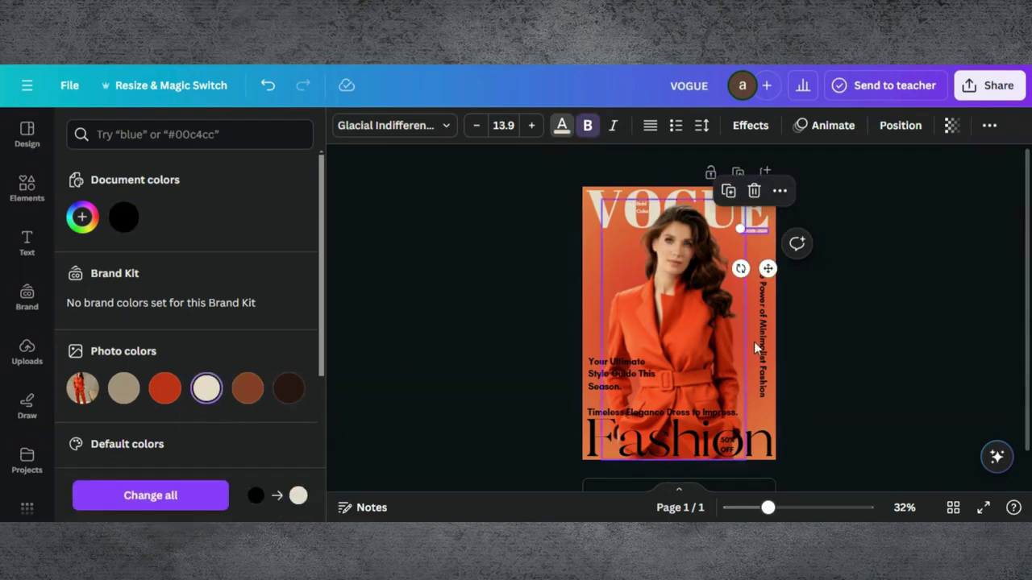
Step: Recolor the vertical "The Power of Minimalist Fashion" line and the three-line style guide text cream #e7ddca
left_click(767, 360)
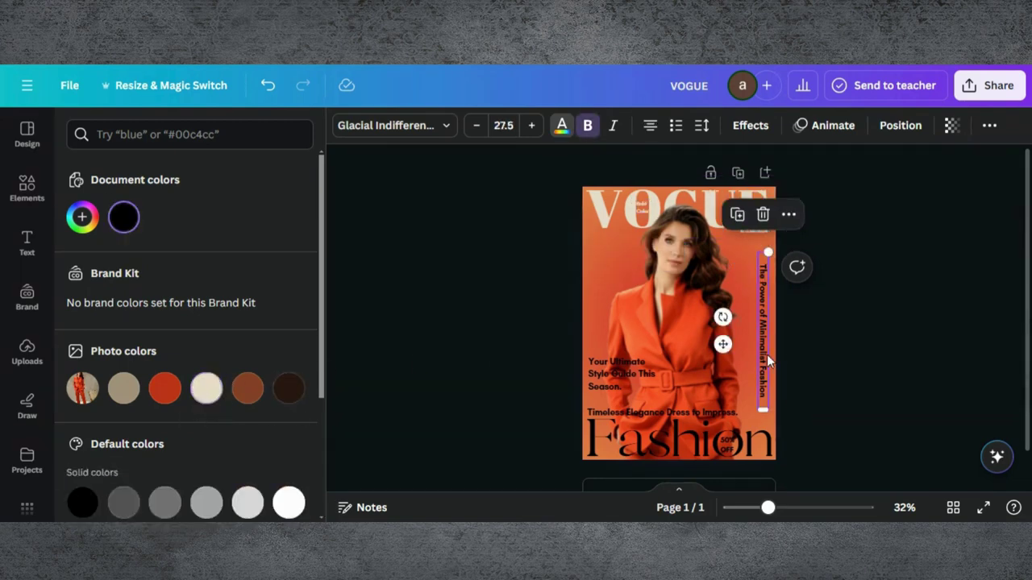
left_click(206, 388)
left_click(615, 371)
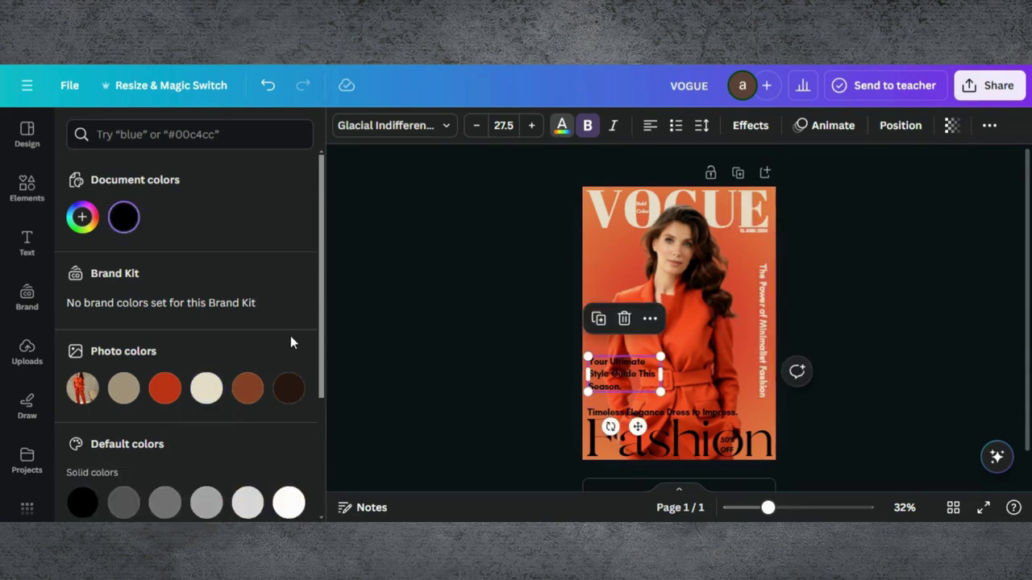
left_click(151, 391)
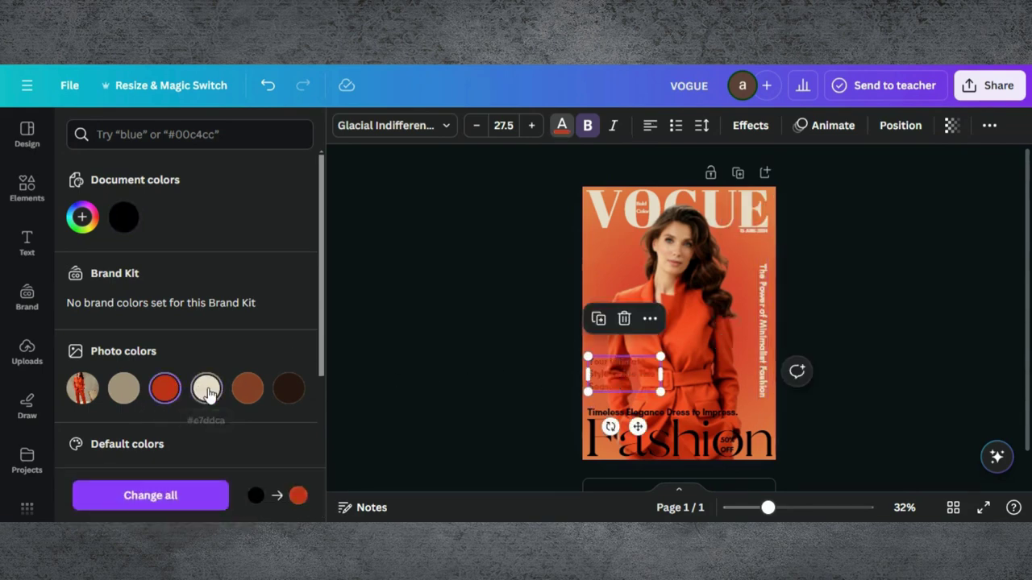
left_click(206, 391)
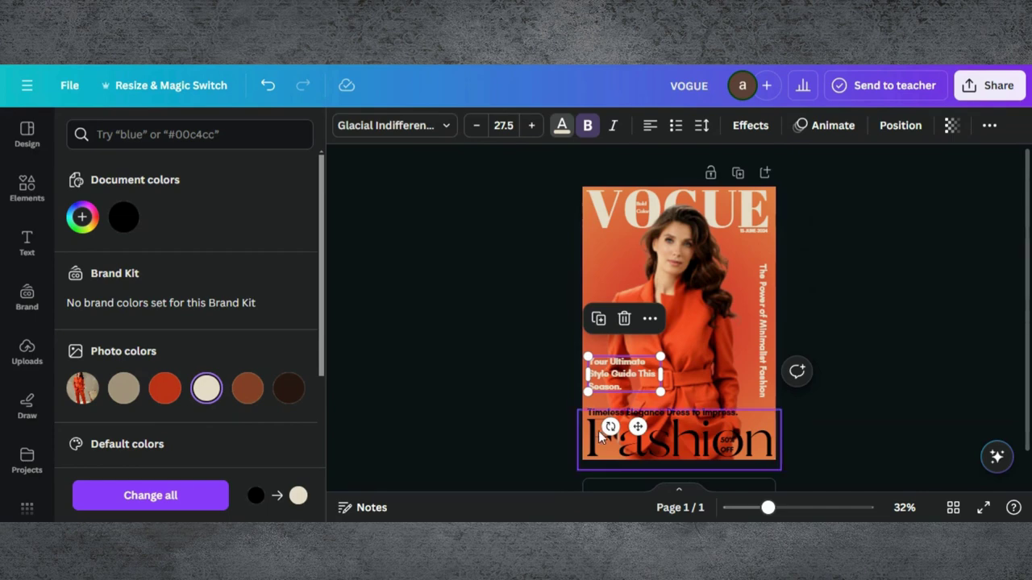
Step: Remove the bold formatting from the style guide text and from the "Timeless Elegance Dress to Impress." tagline
left_click(610, 412)
left_click(606, 378)
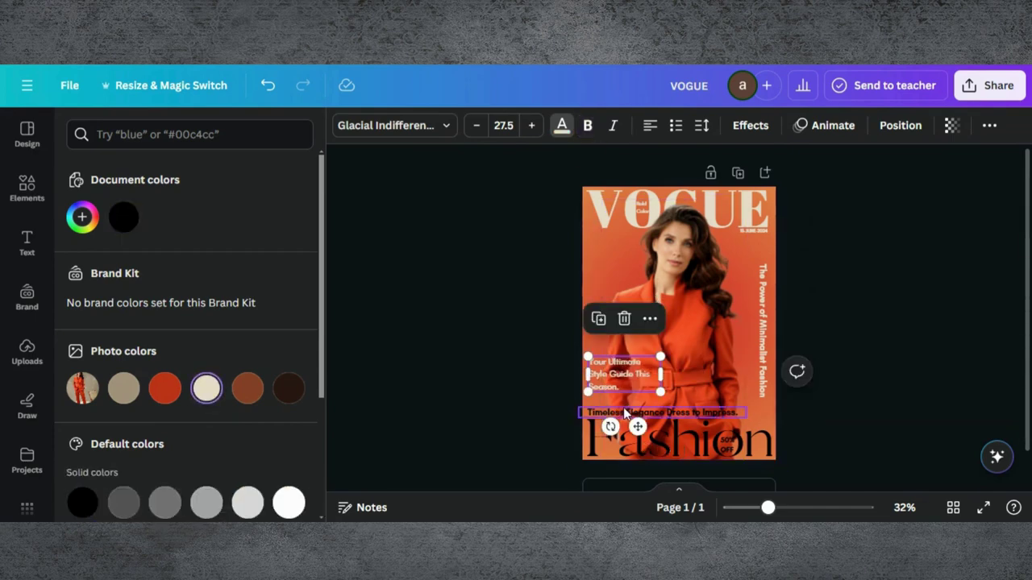
left_click(622, 410)
left_click(589, 126)
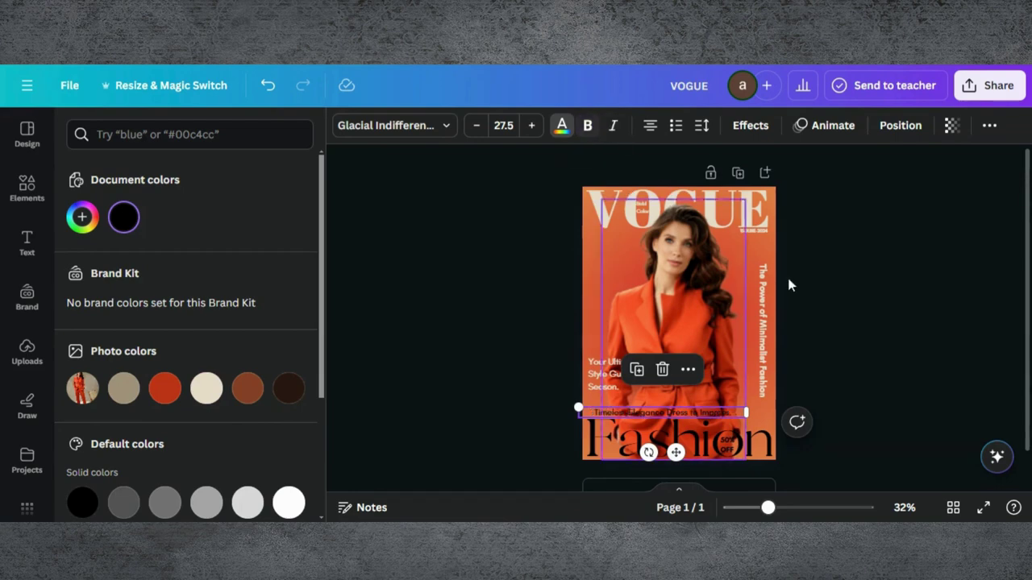
Step: Remove the bold formatting from the vertical "The Power of Minimalist Fashion" line
left_click(764, 305)
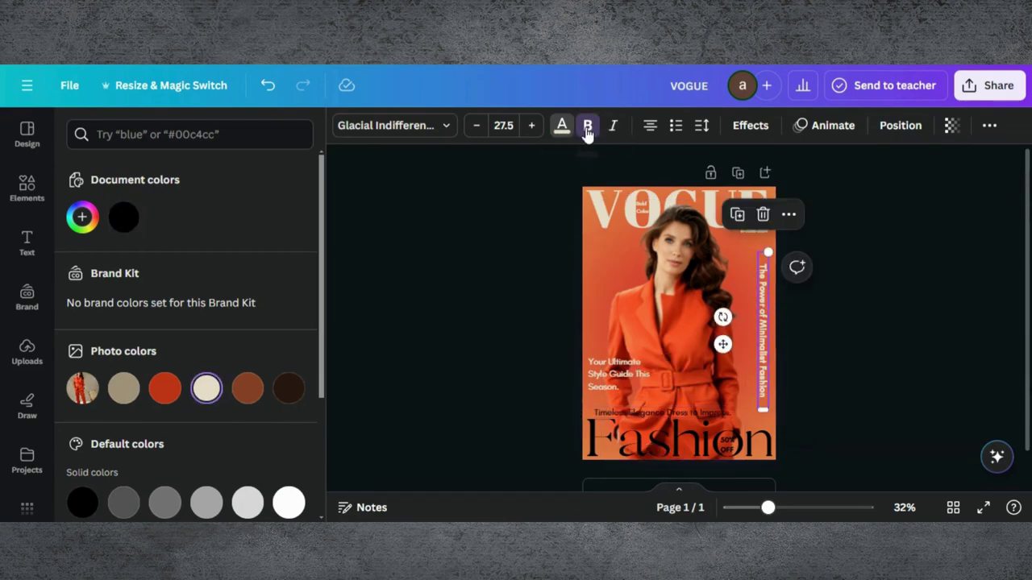
left_click(588, 125)
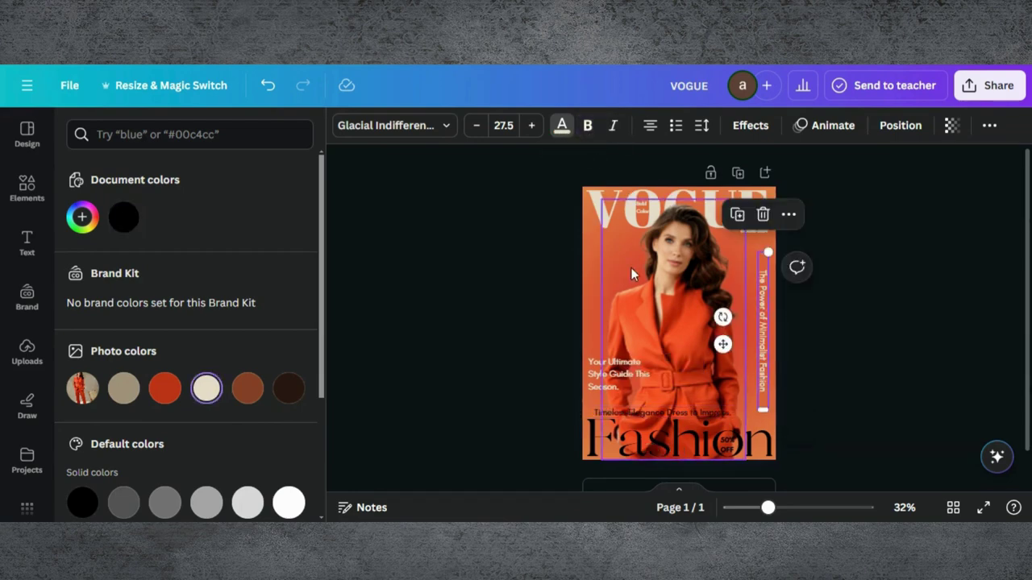
left_click(730, 444)
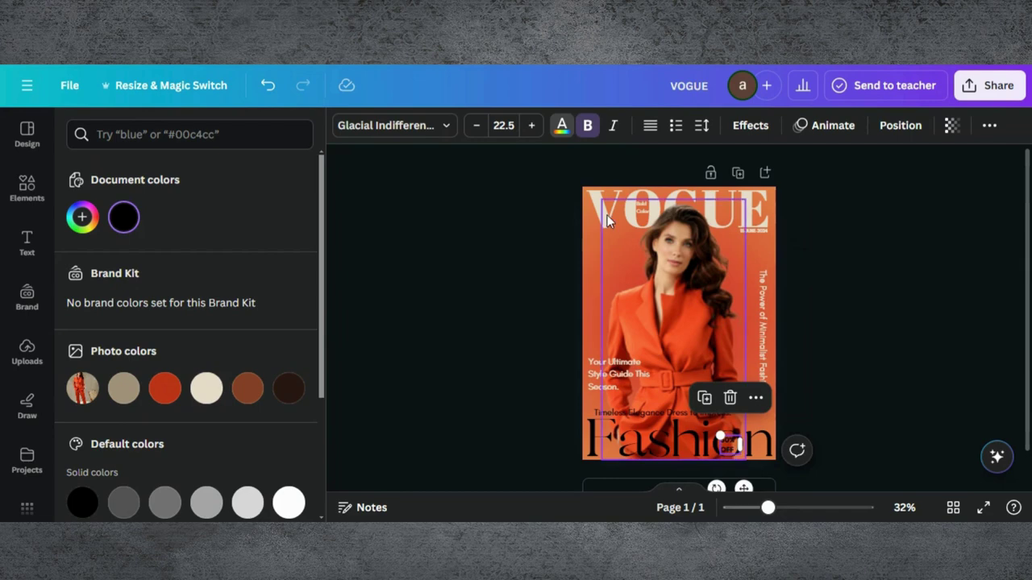
Step: Recolor the "Timeless Elegance Dress to Impress." tagline, the Fashion heading and the "50% OFF" text with the photo's cream color
left_click(615, 411)
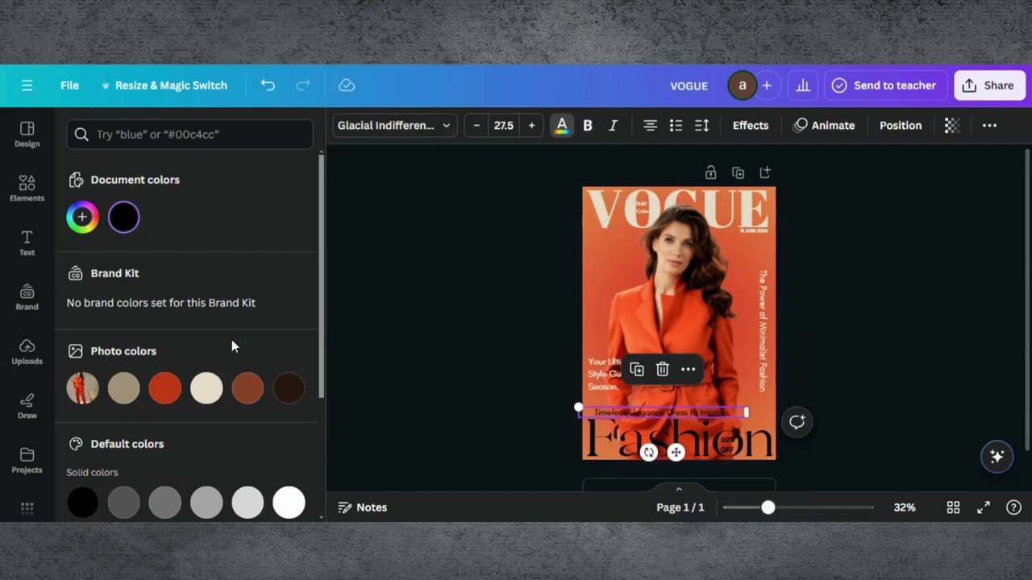
left_click(206, 388)
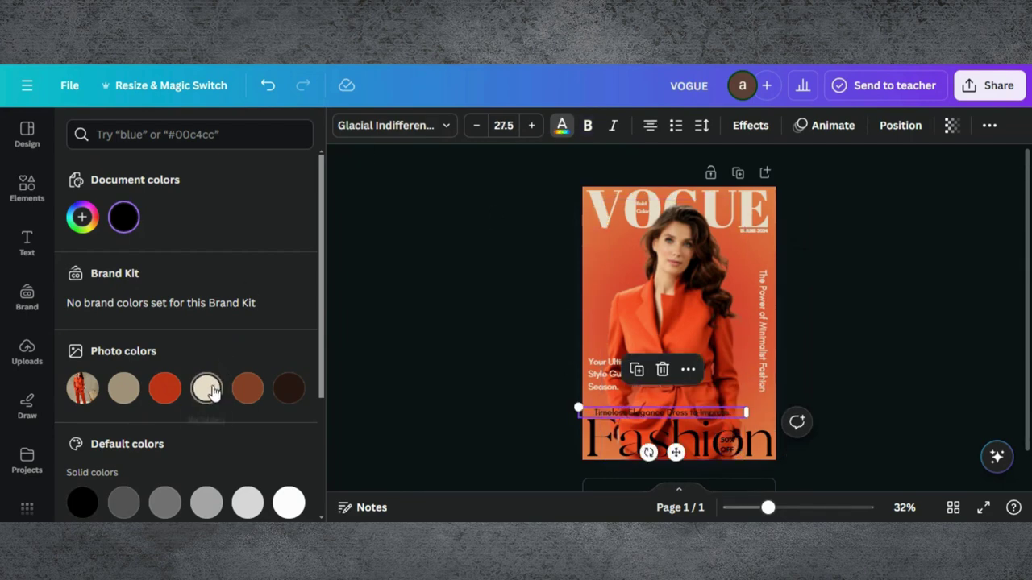
left_click(633, 451)
left_click(205, 390)
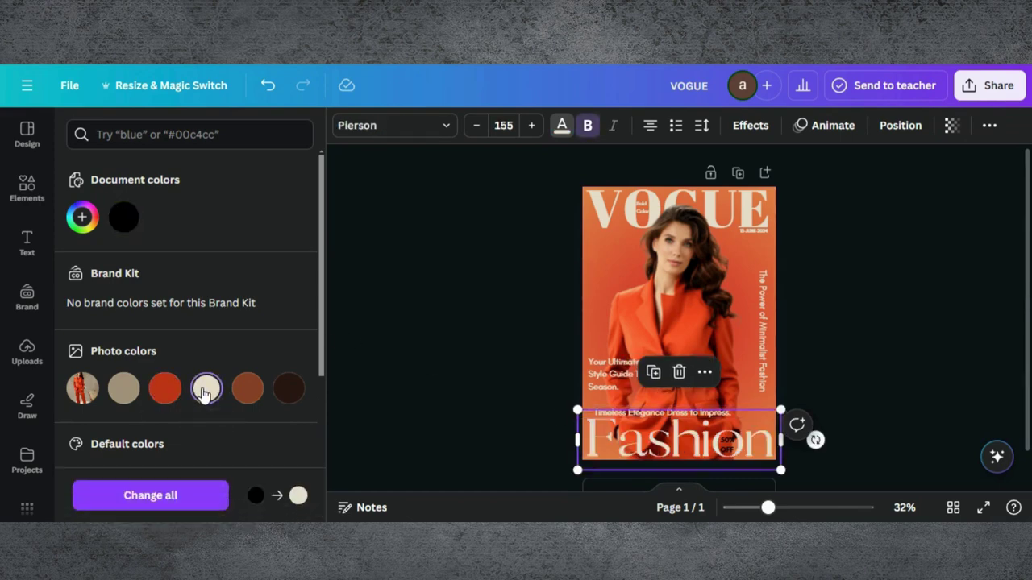
left_click(768, 334)
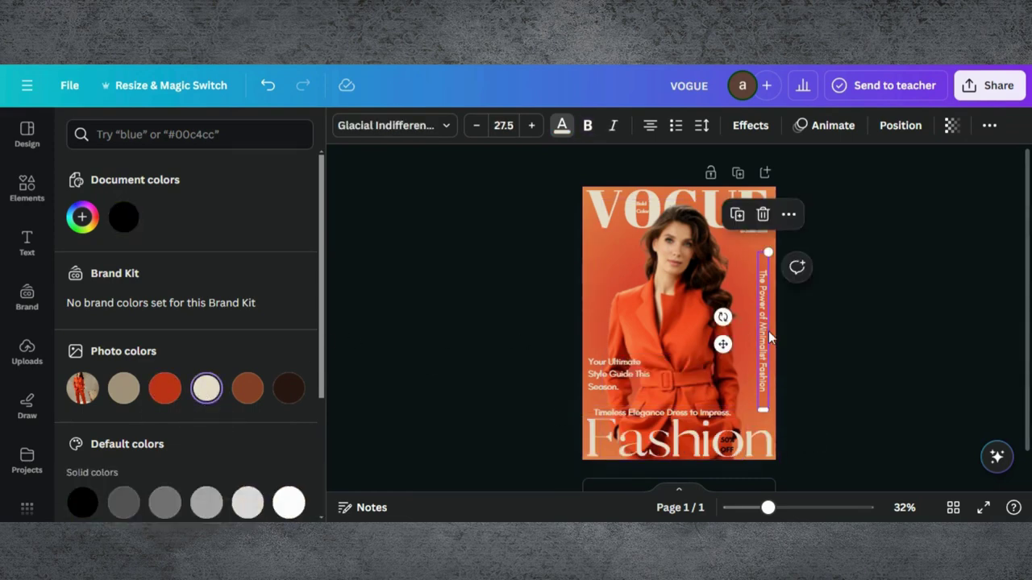
left_click(729, 441)
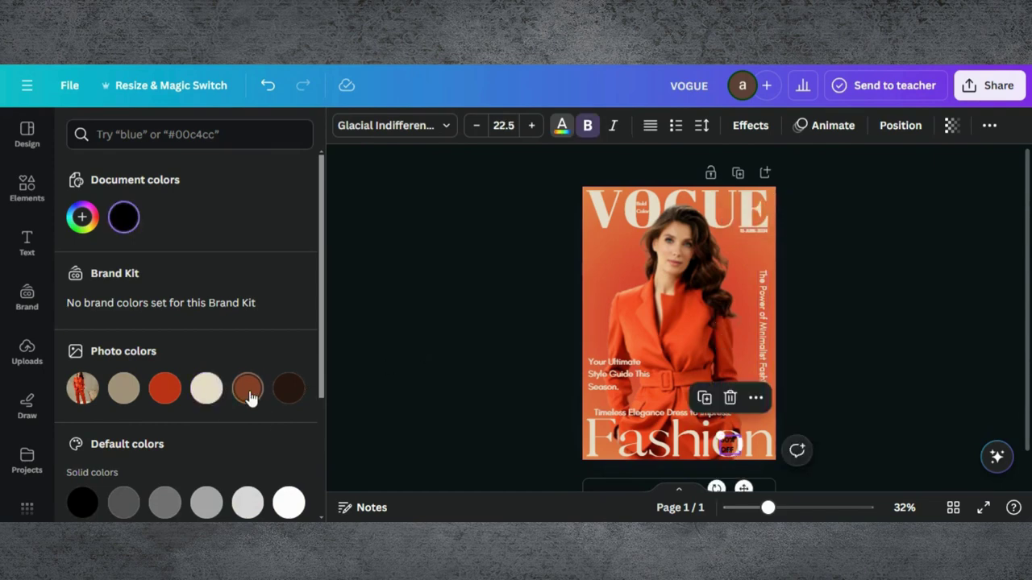
left_click(207, 389)
Step: Shift the "Timeless Elegance Dress to Impress." tagline slightly left and up so it starts above the Fashion heading's left edge
left_click(629, 414)
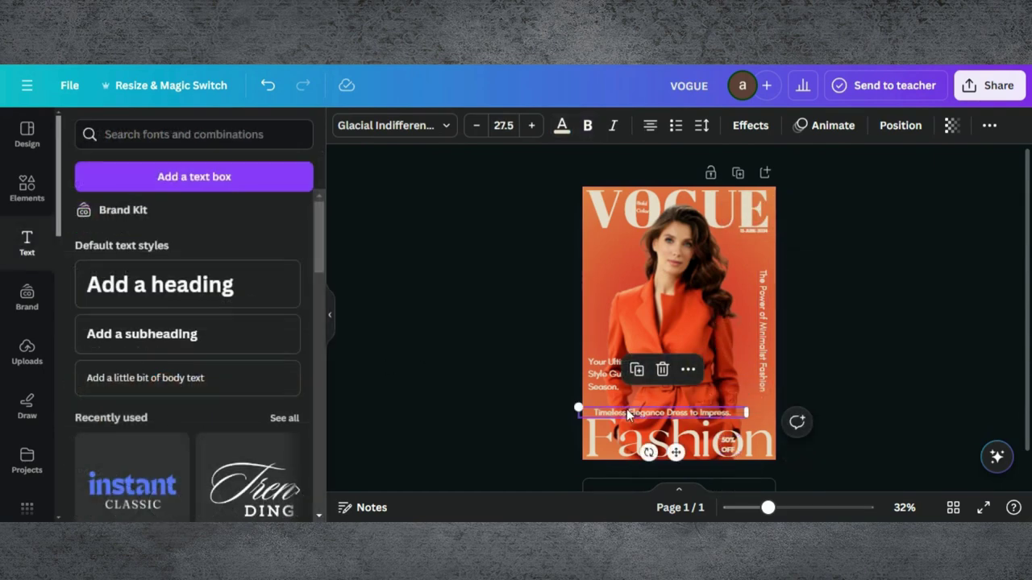
left_click_drag(628, 414, 624, 409)
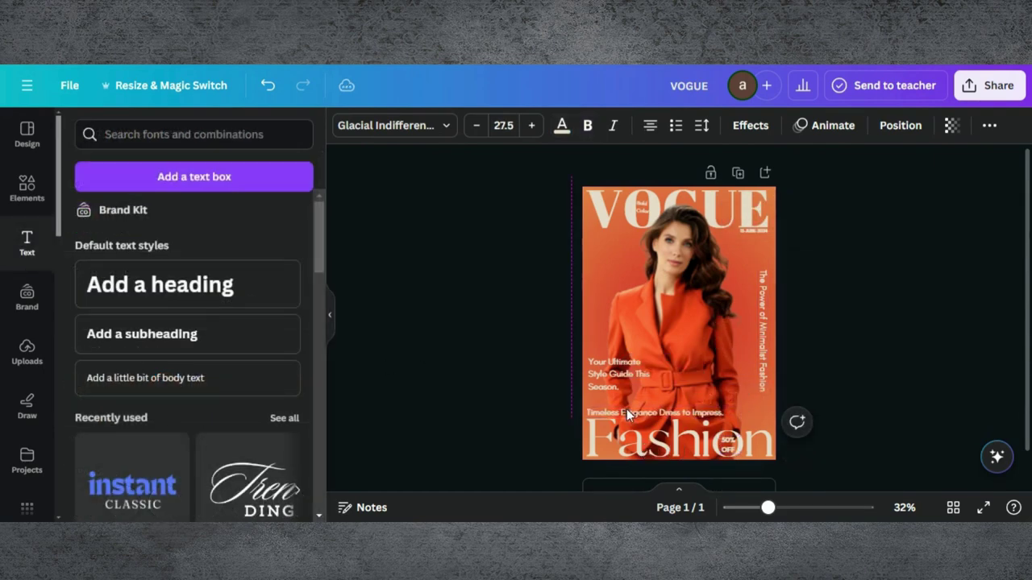
Step: Download the cover as a PNG at size 3.125 (4,419 × 6,250 px)
left_click(1000, 93)
scroll(888, 229, "down", 3)
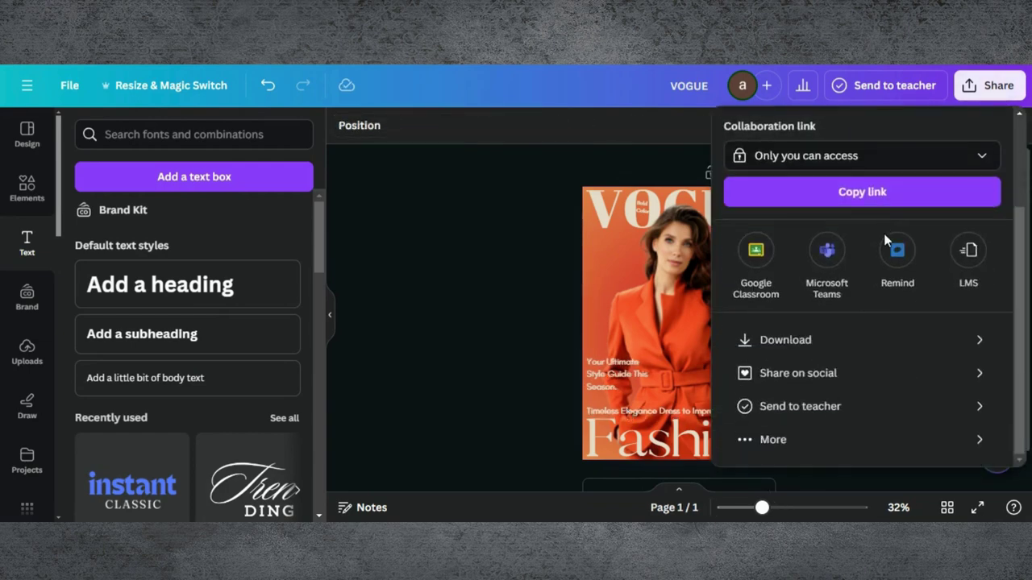
left_click(816, 340)
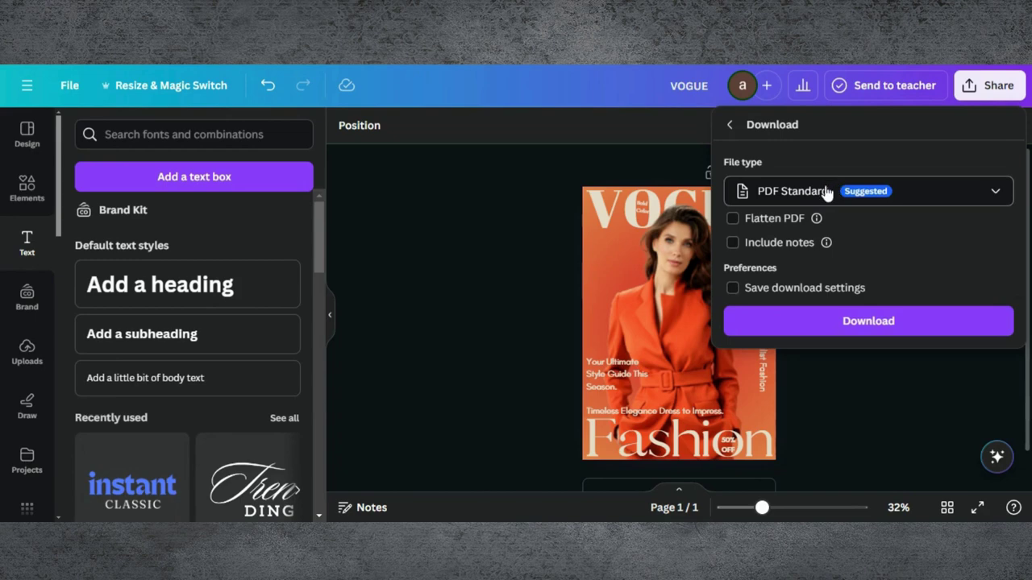
left_click(826, 191)
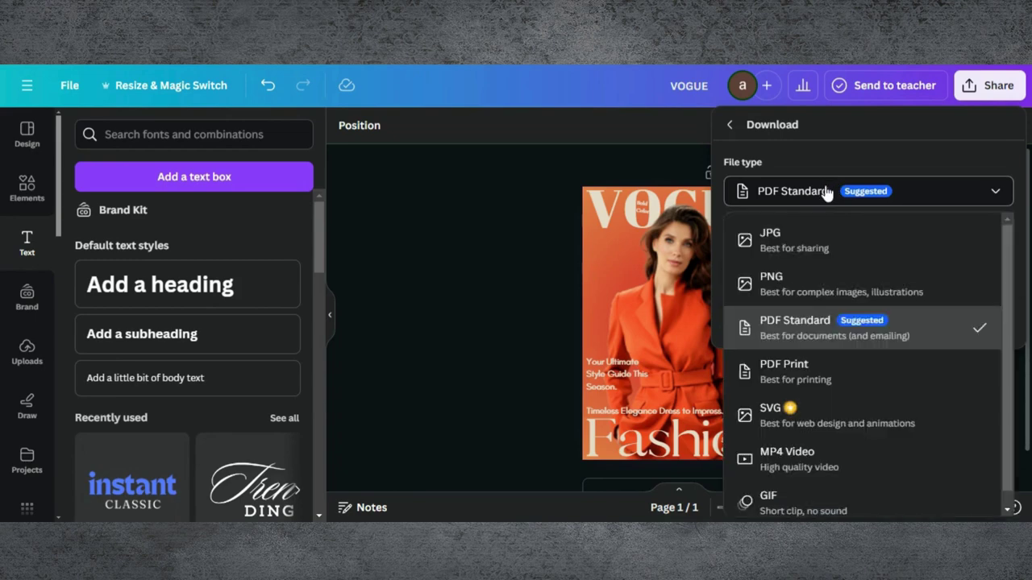
left_click(783, 277)
left_click_drag(771, 243, 984, 240)
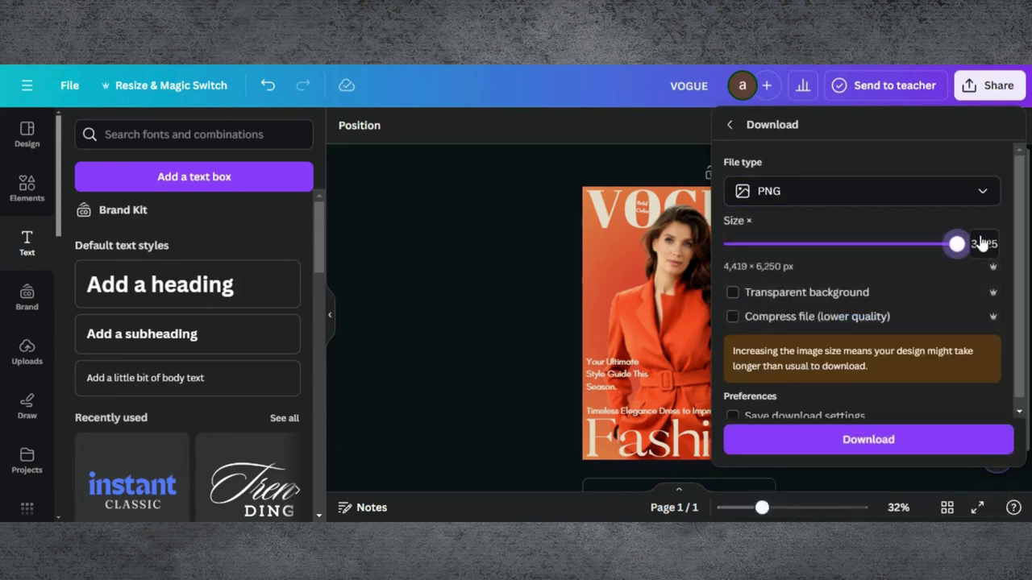
left_click(816, 439)
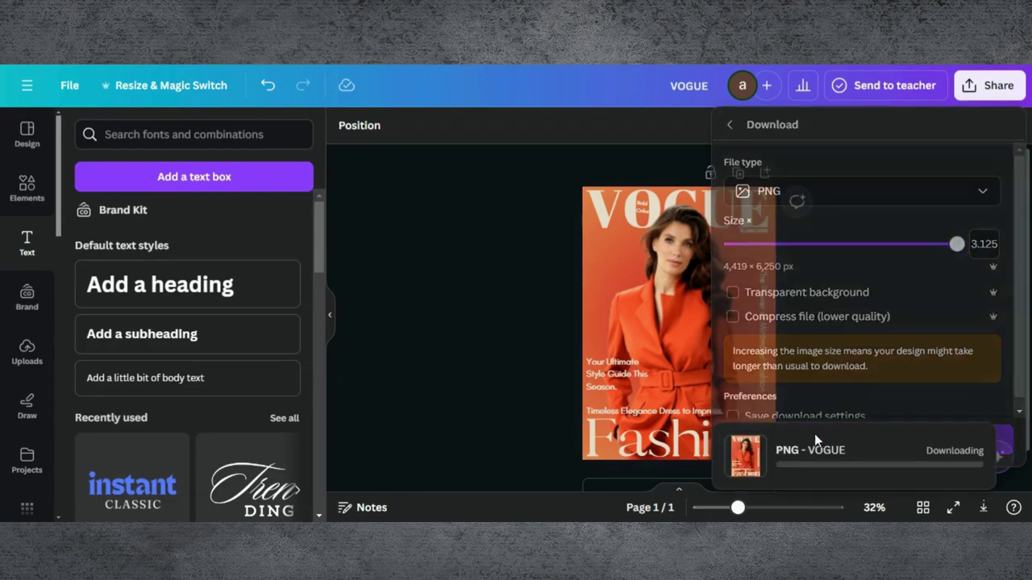